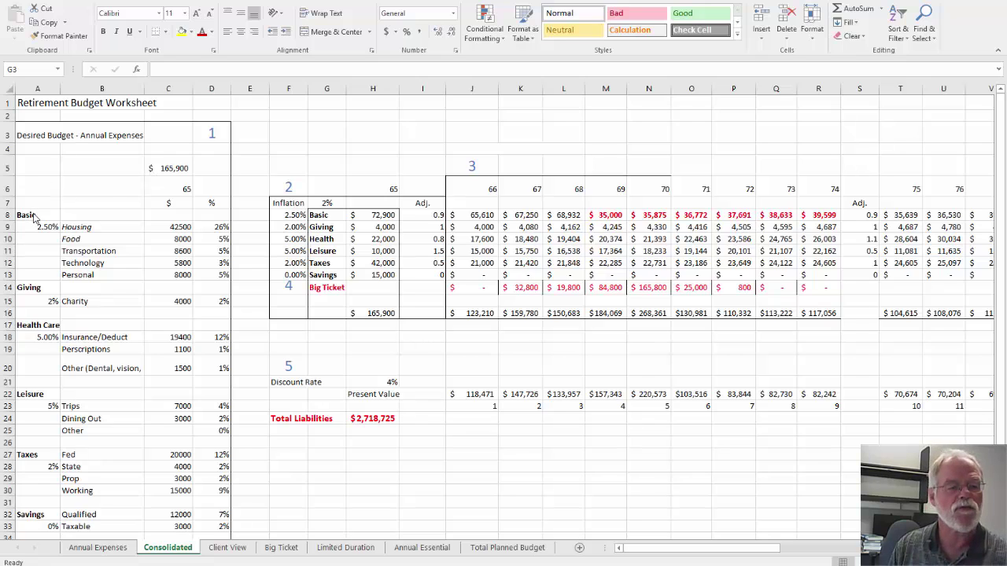
Review the desired annual budget's expense categories, including Basic, Health Care, Taxes and the Housing amount
click(33, 213)
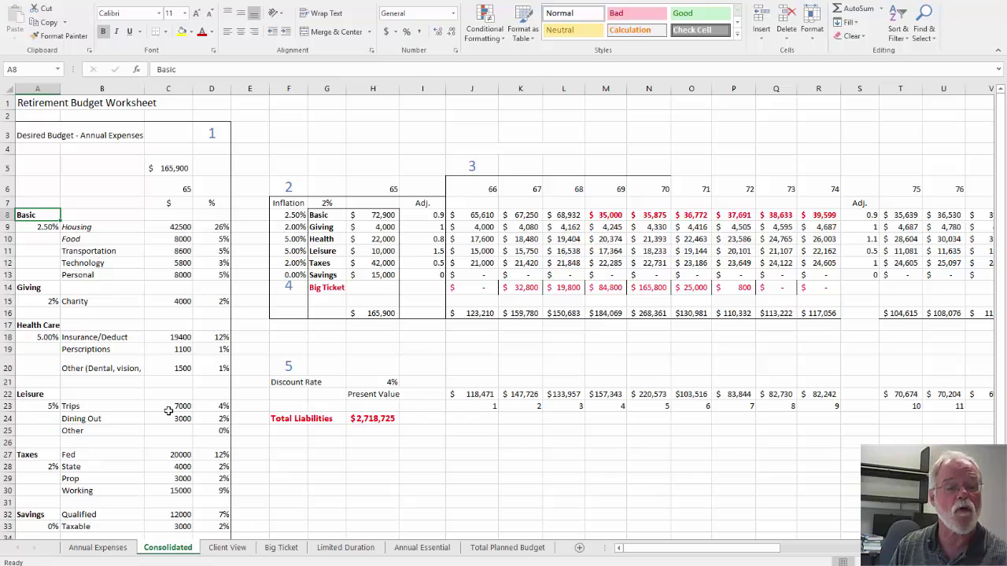
click(90, 338)
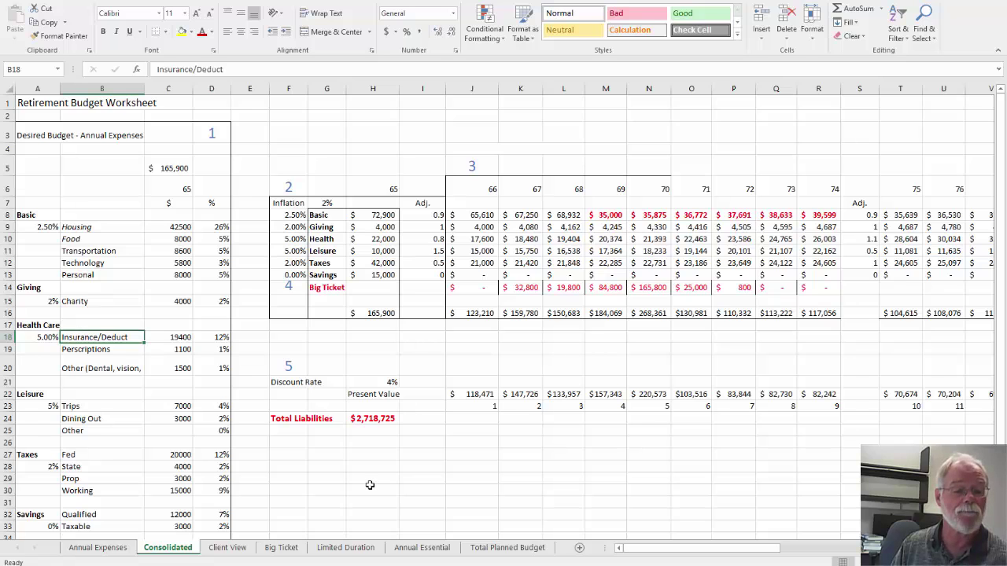
scroll(369, 485, down, 1)
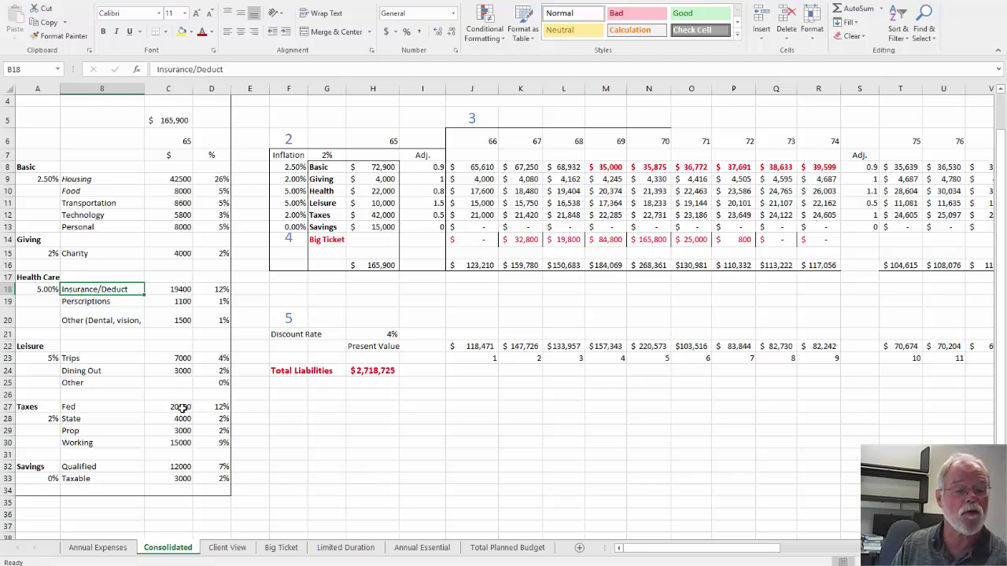
click(75, 406)
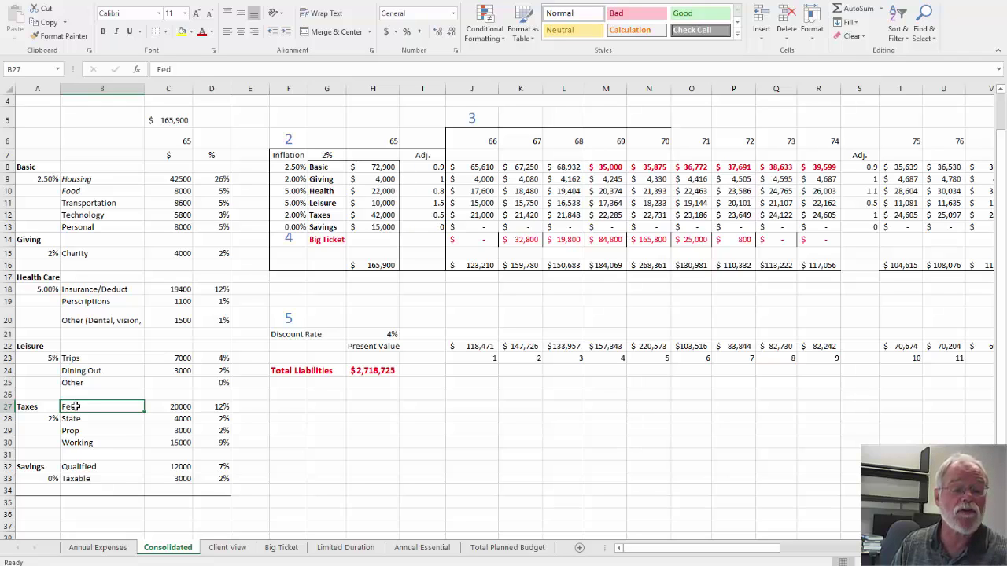
click(109, 442)
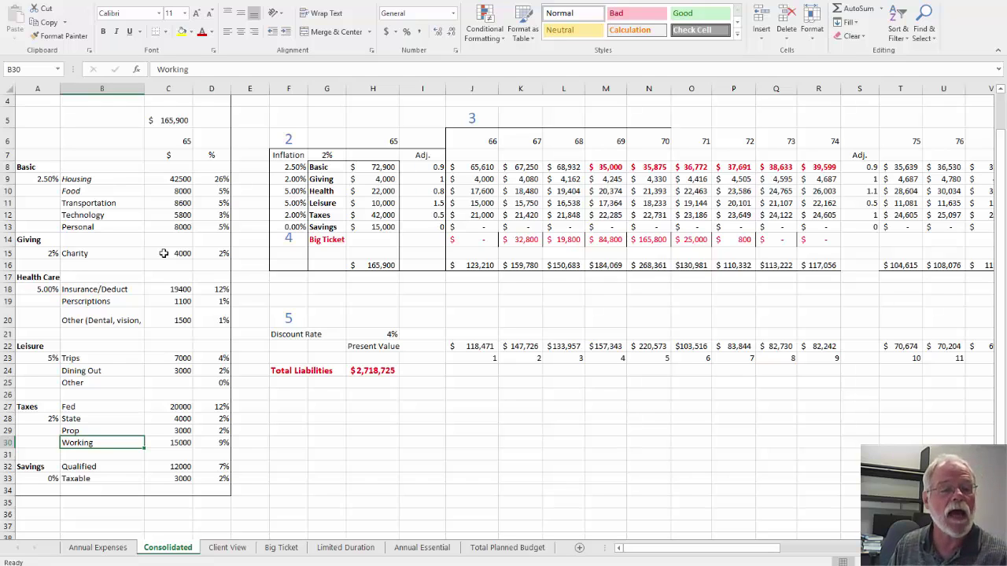
click(186, 179)
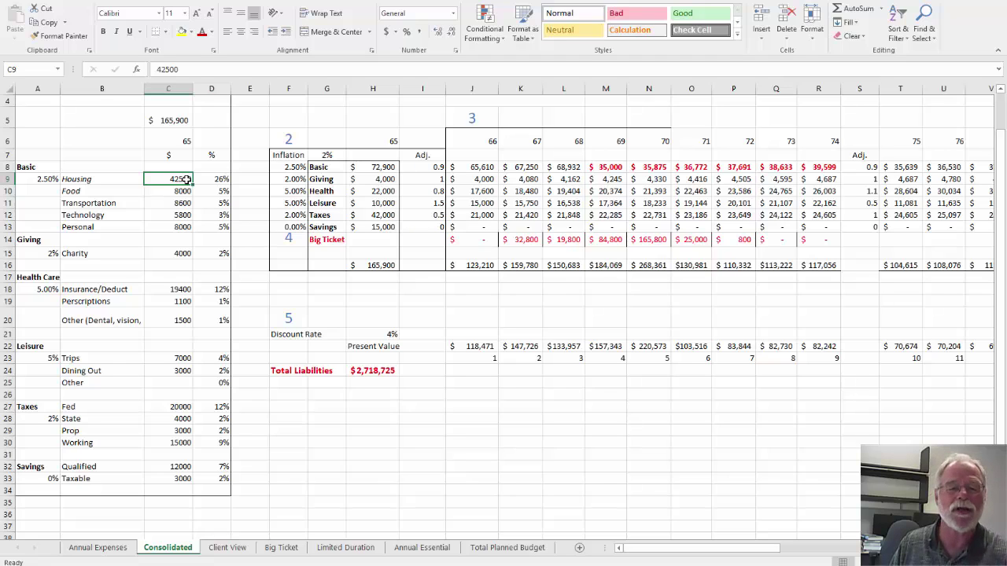
Set the inflation rate of the Basic category to 2% in the consolidated expense table
click(281, 137)
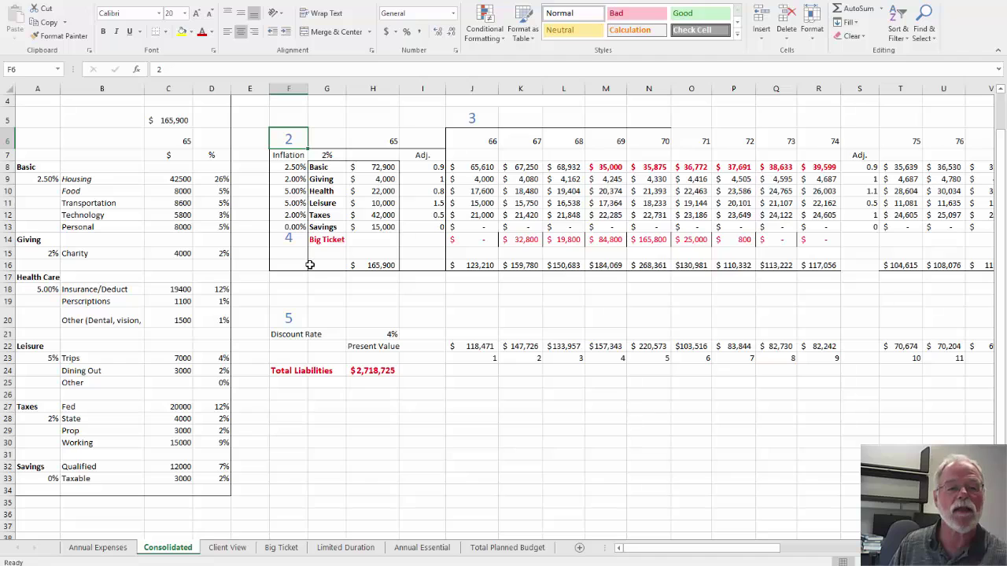
click(323, 168)
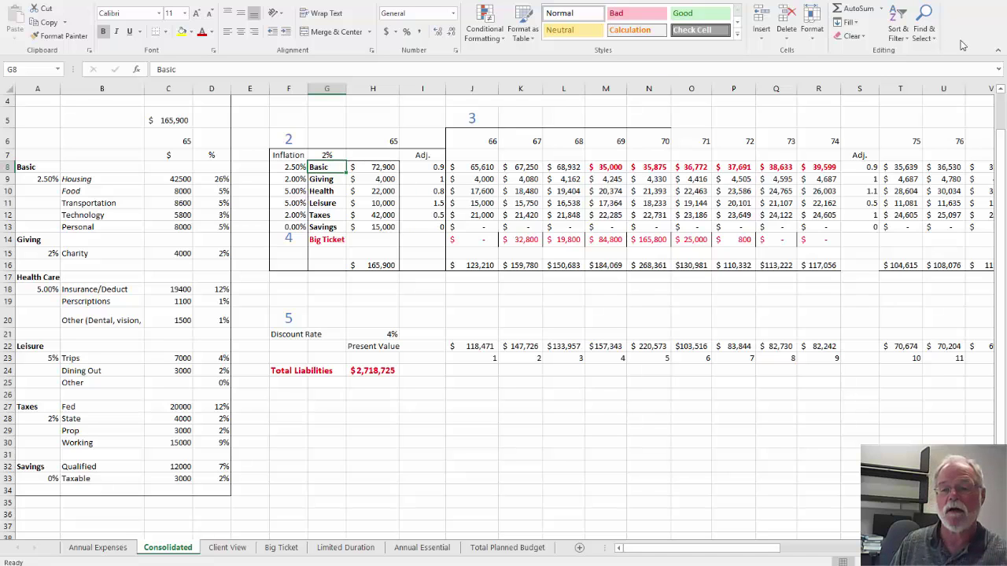
drag(1001, 151, 1001, 139)
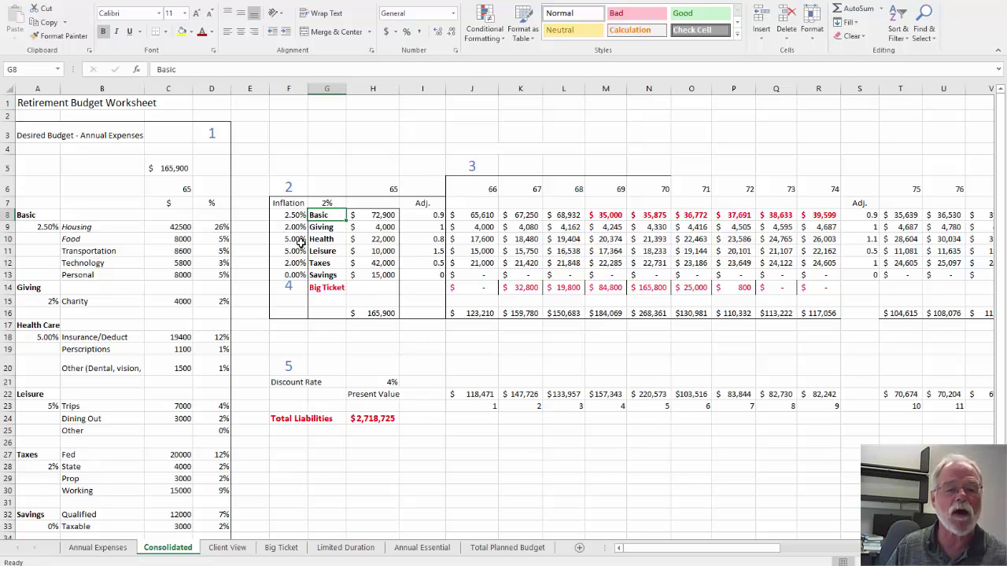
click(293, 217)
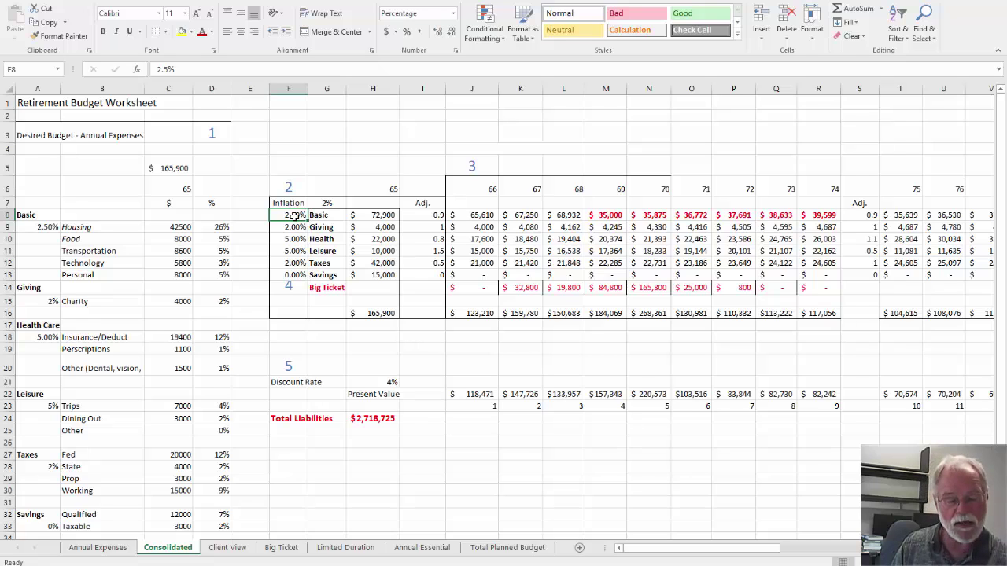
text(2)
key(Return)
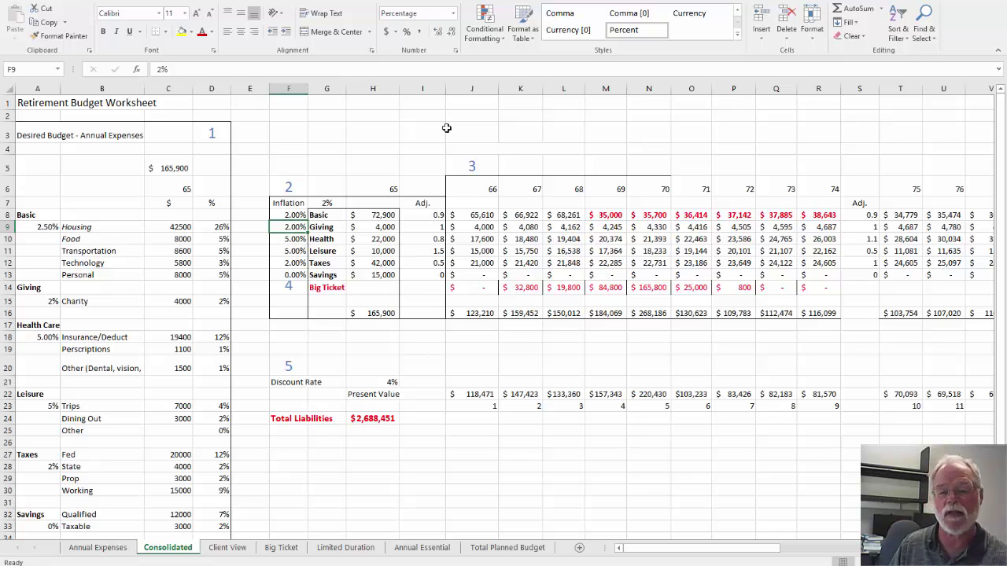
Review the Giving, Health, Leisure and Big Ticket categories in the consolidated expense table
click(317, 227)
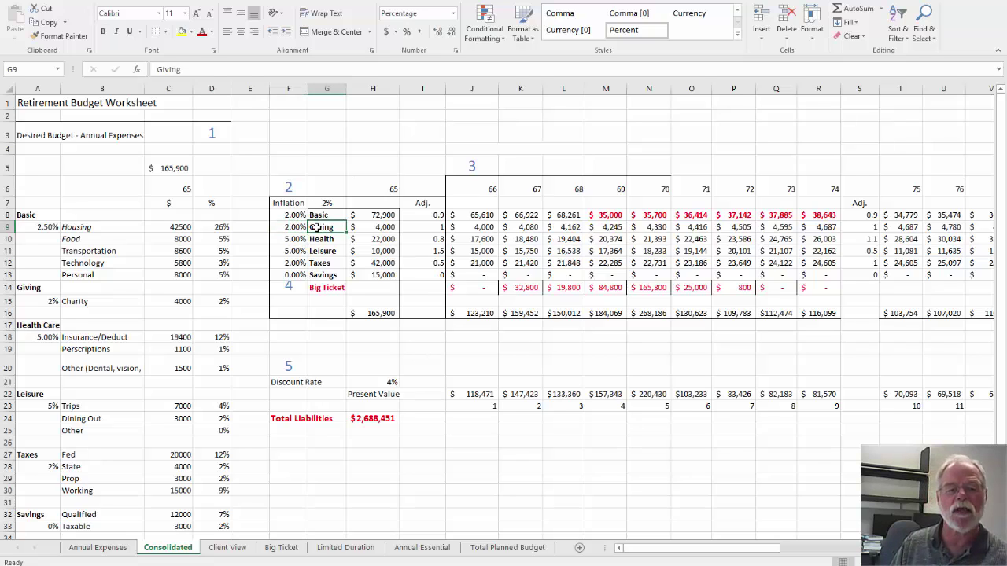
key(ctrl+b)
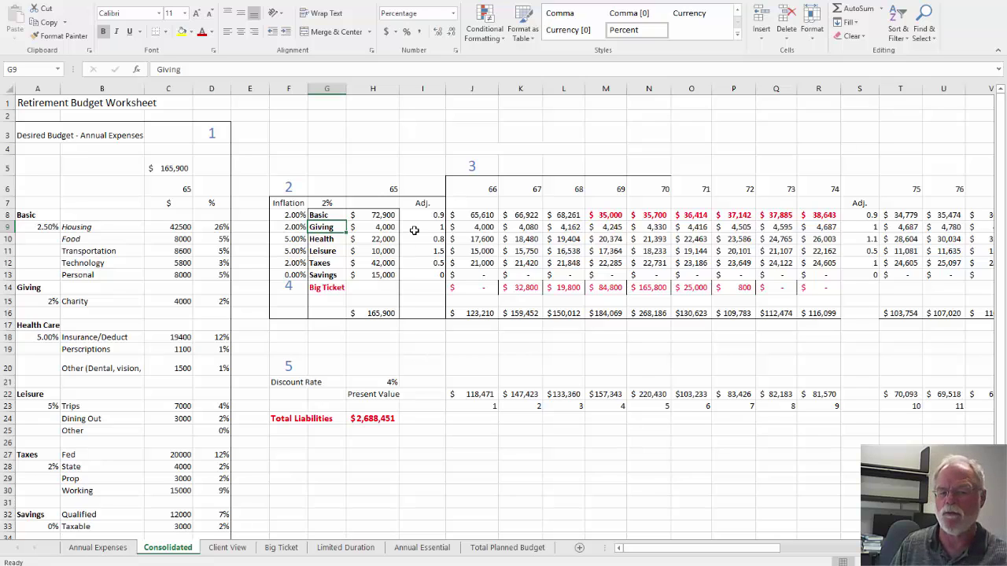
click(318, 239)
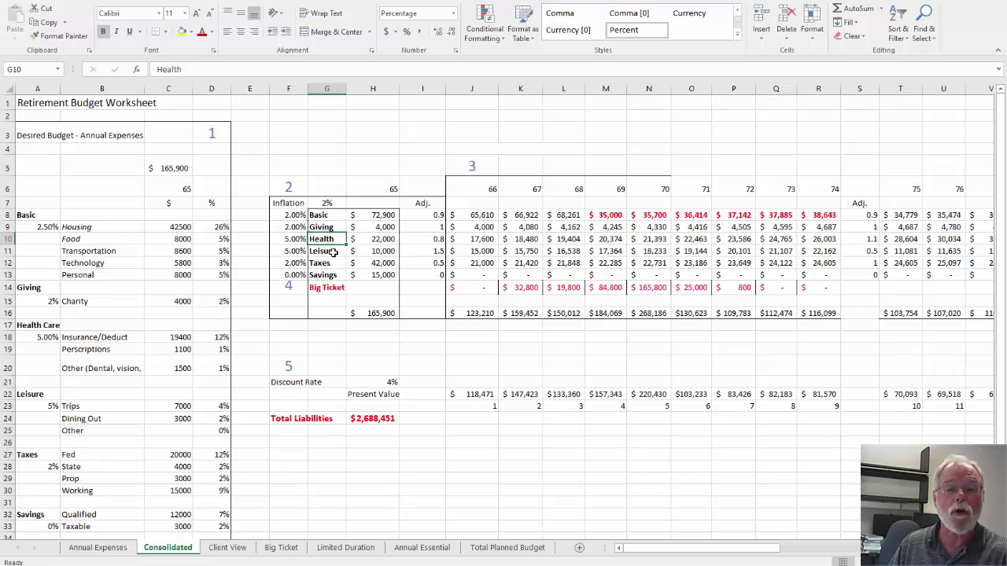
click(334, 252)
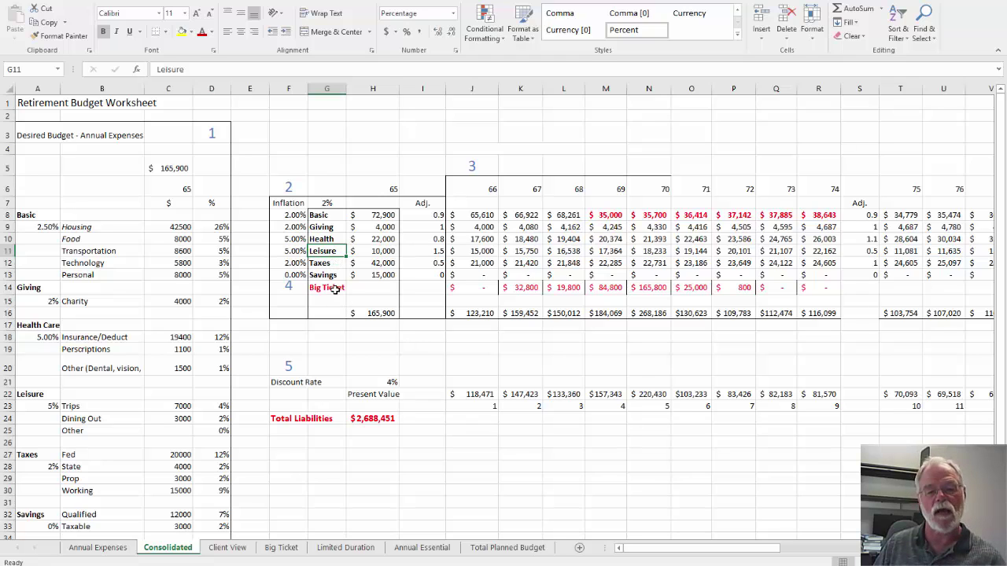
click(335, 289)
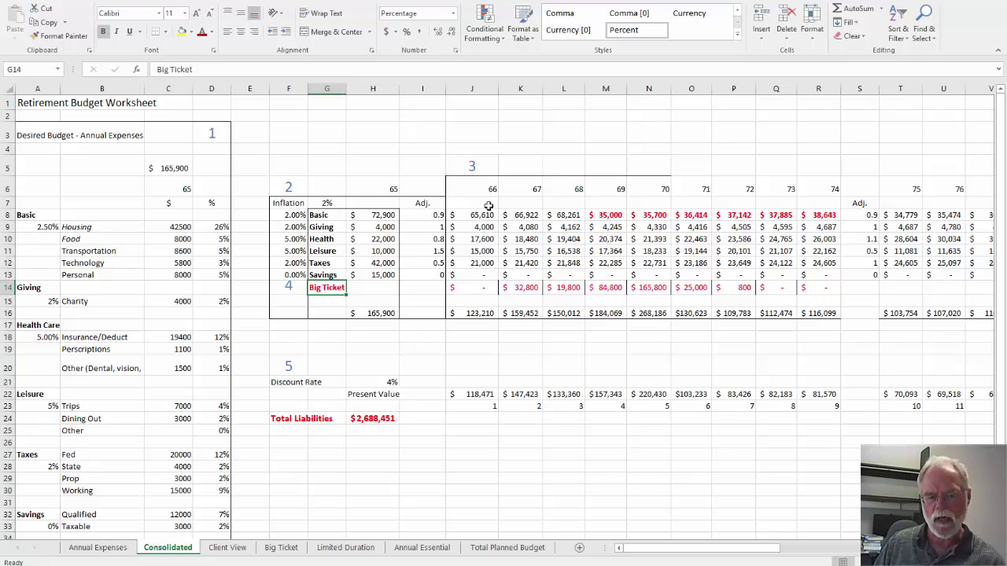
Examine the first adjustment column's factors from Basic to Taxes, the age 66 Leisure formula, and the expense totals for ages 65 and 66
drag(438, 206, 432, 274)
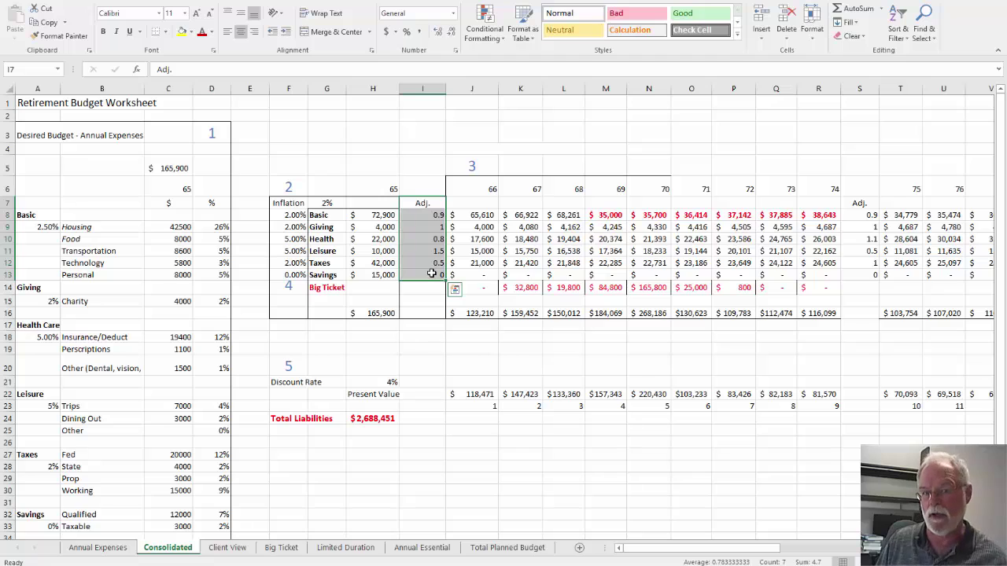
click(438, 215)
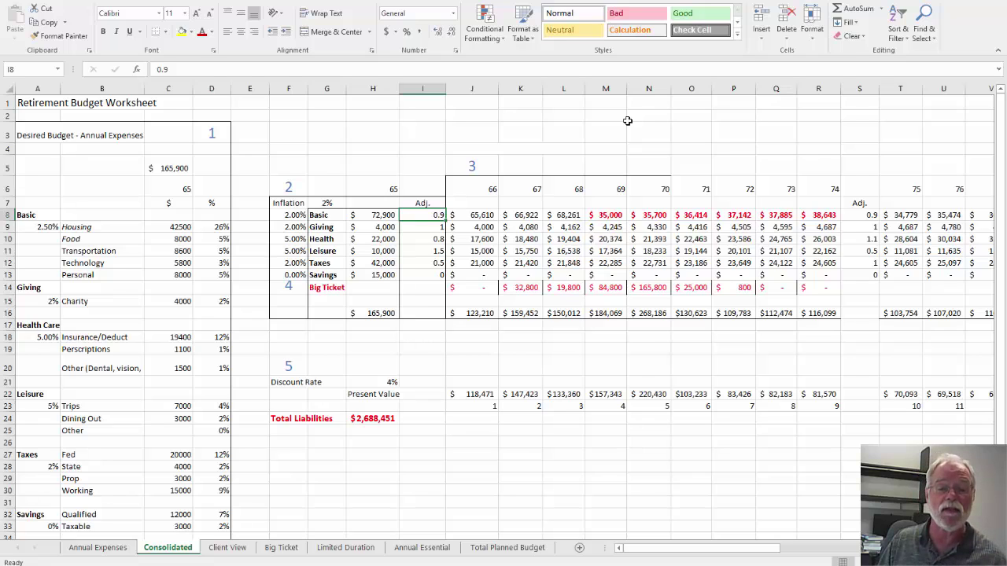
click(424, 228)
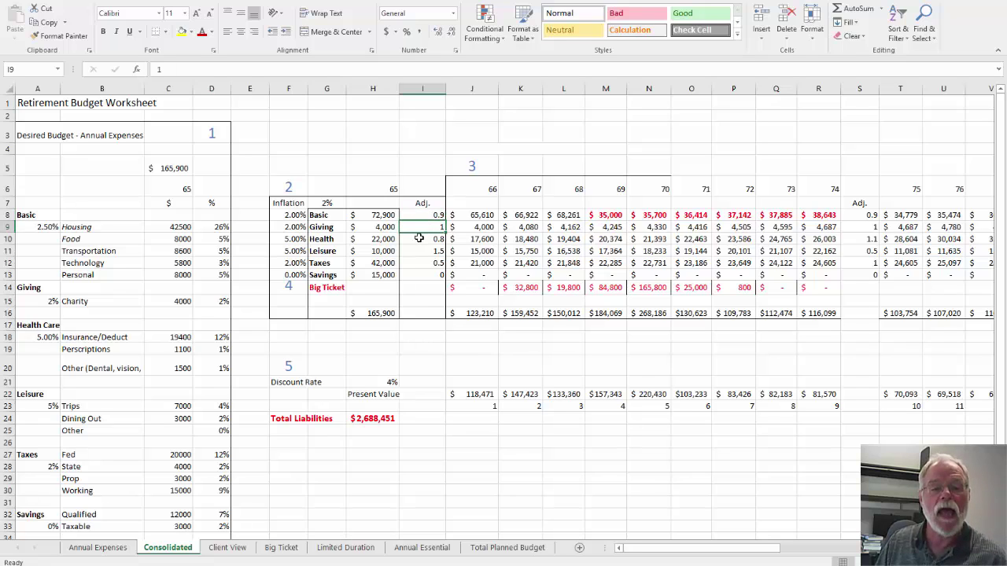
click(420, 238)
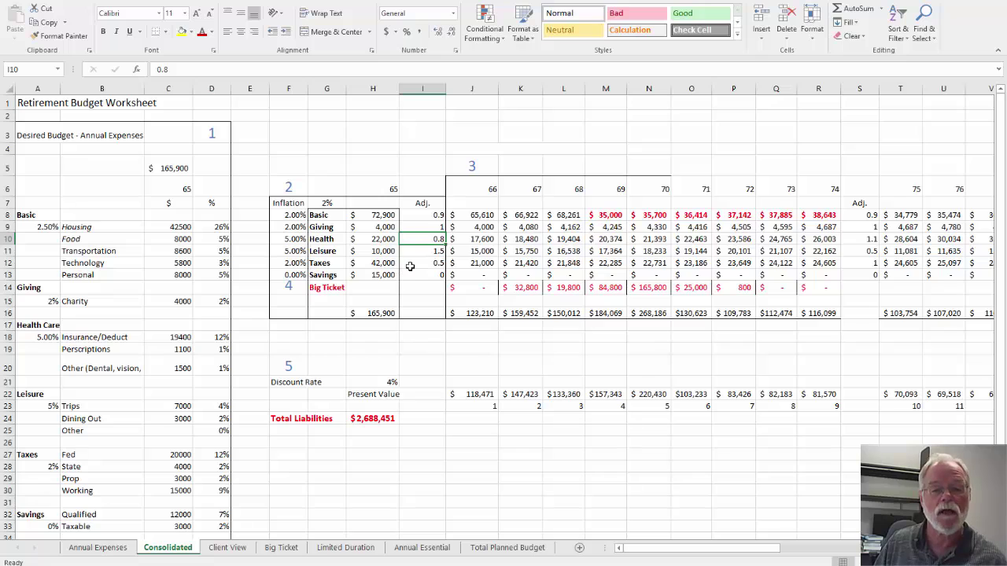
click(422, 250)
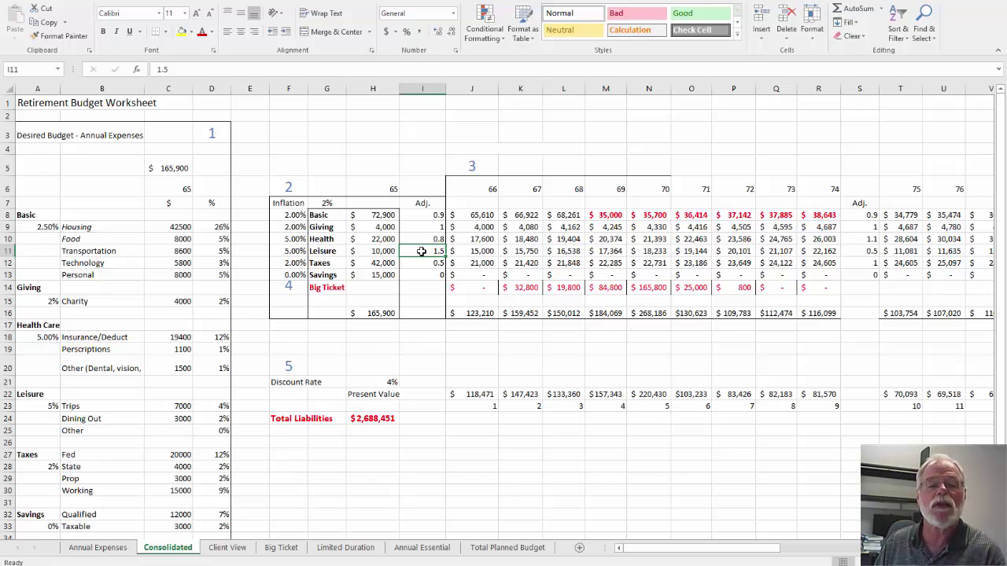
click(477, 253)
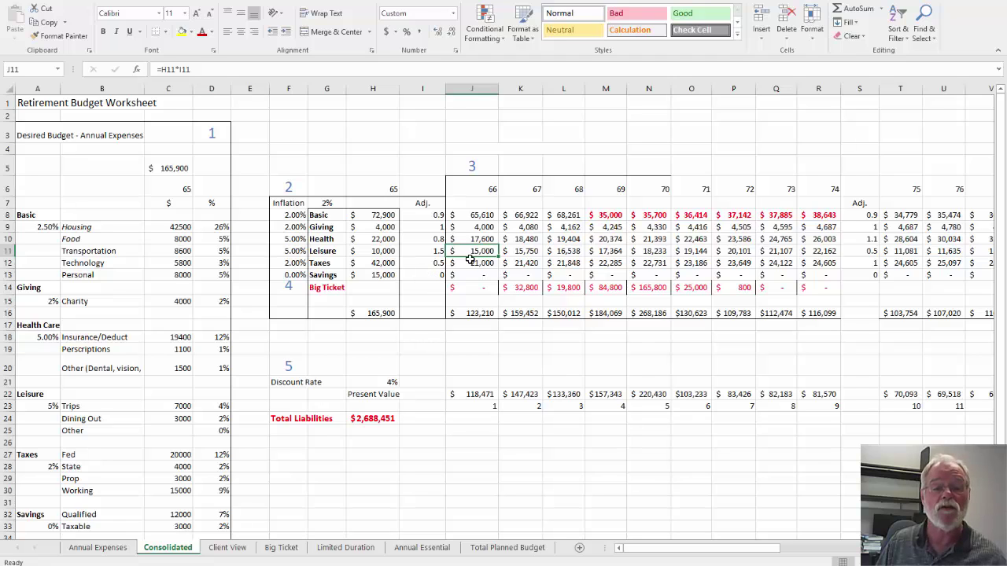
click(424, 264)
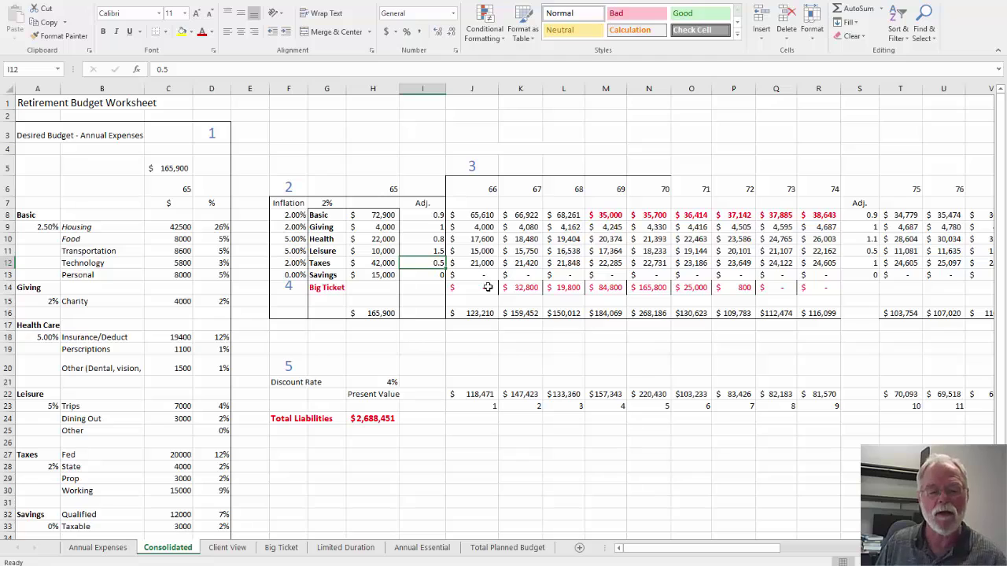
click(381, 313)
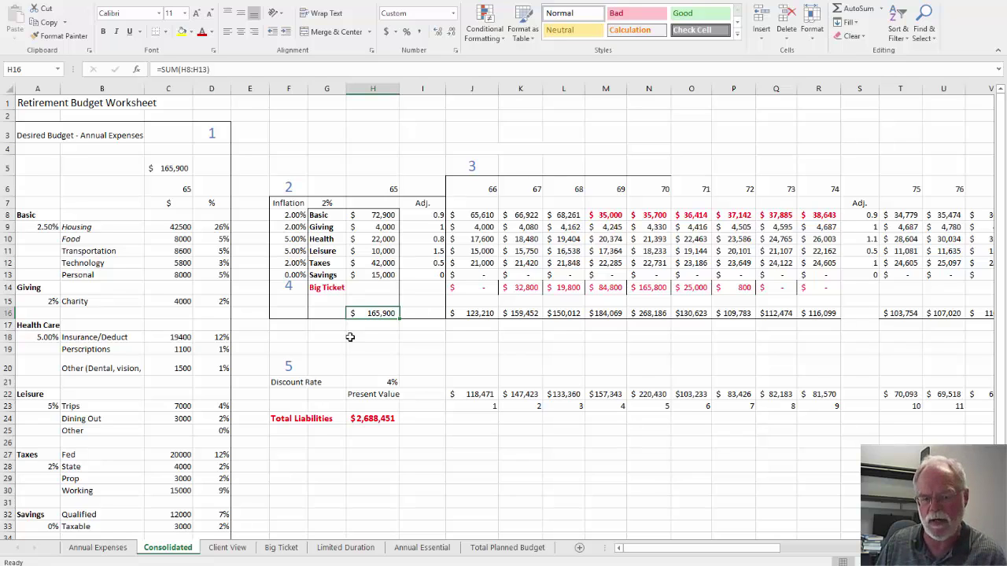
click(470, 313)
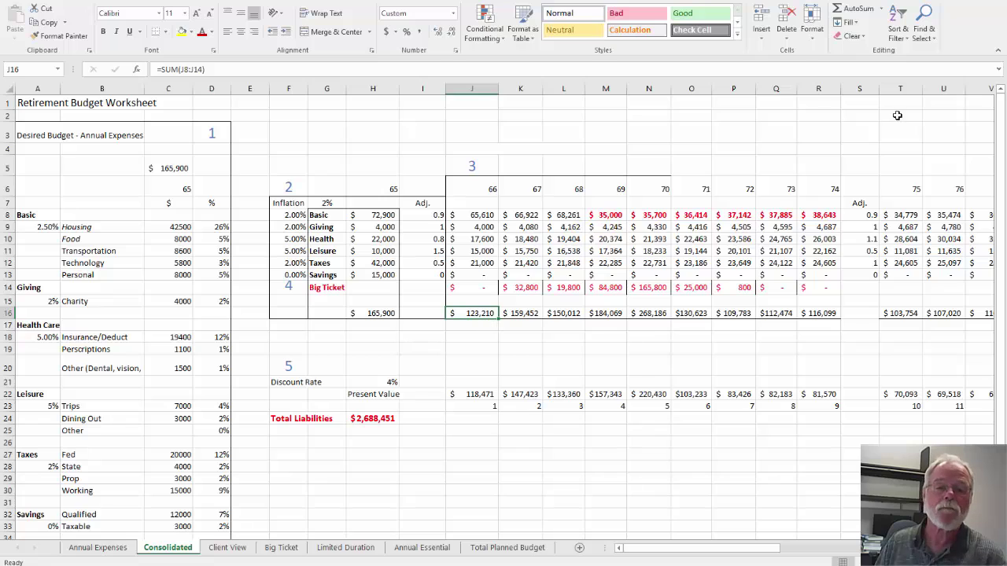
Inspect the age 69 Basic entry and how the inflation rates feed the Basic expense formulas for ages 67 and 68
click(612, 215)
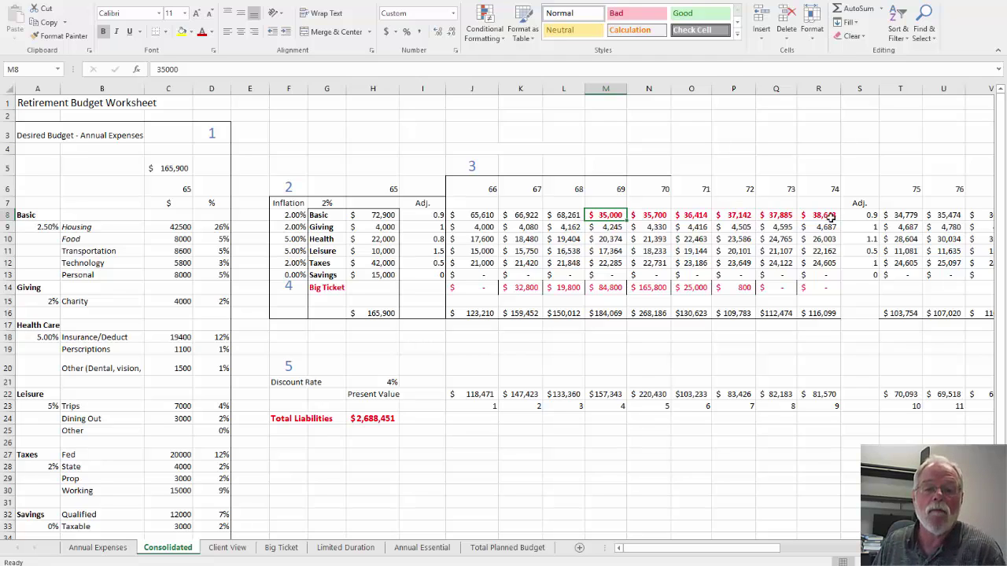
click(279, 214)
drag(280, 214, 272, 265)
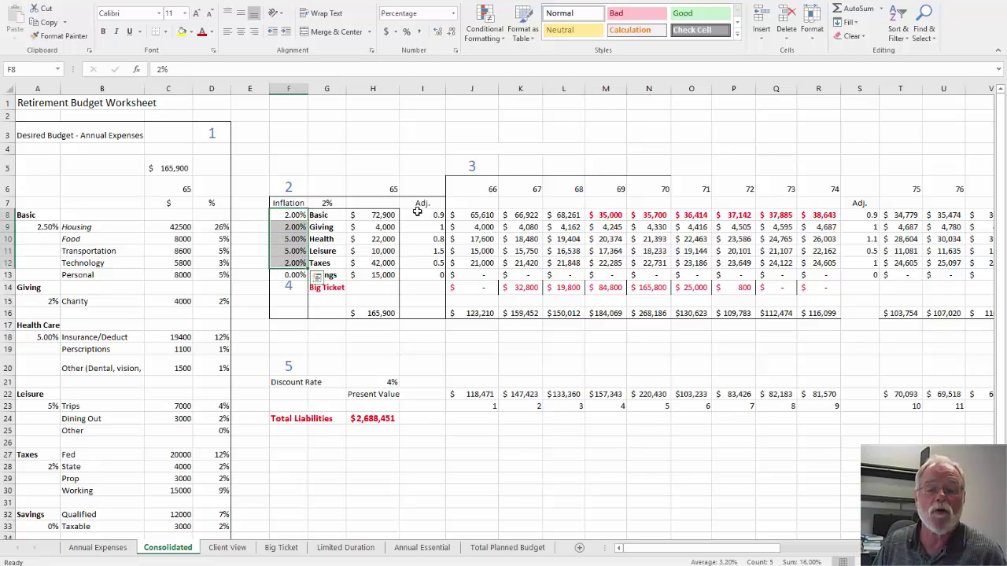
click(533, 214)
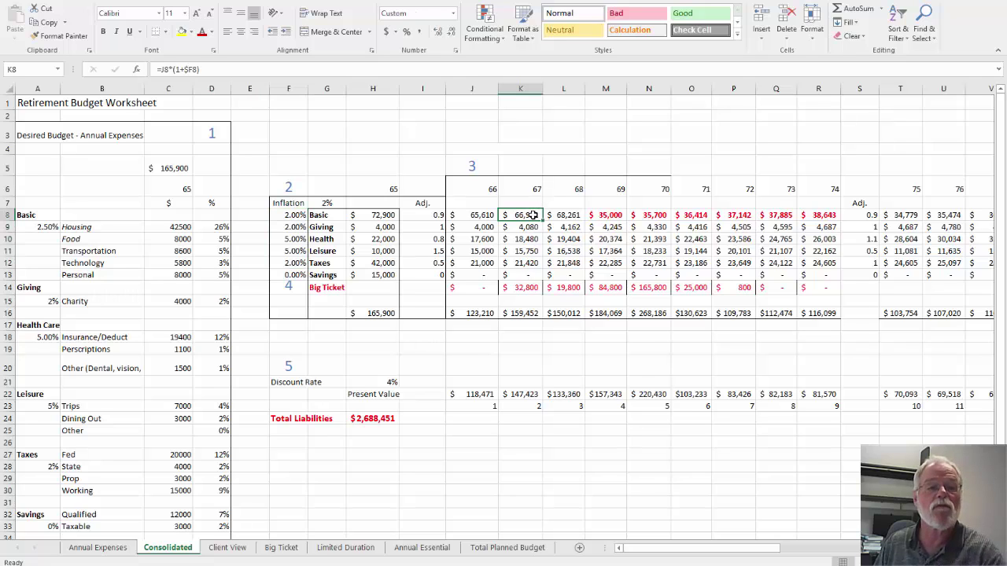
click(229, 69)
click(228, 70)
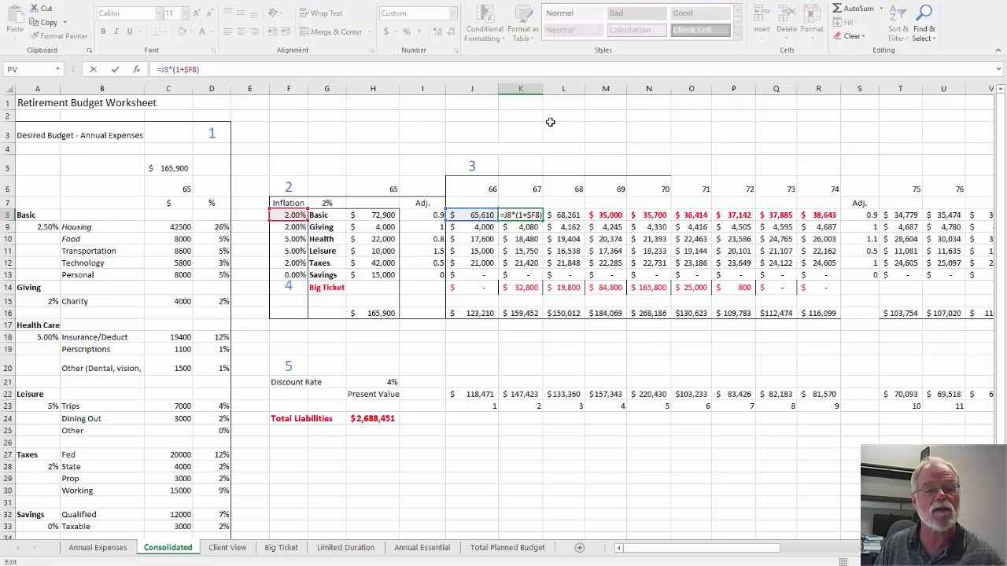
key(Escape)
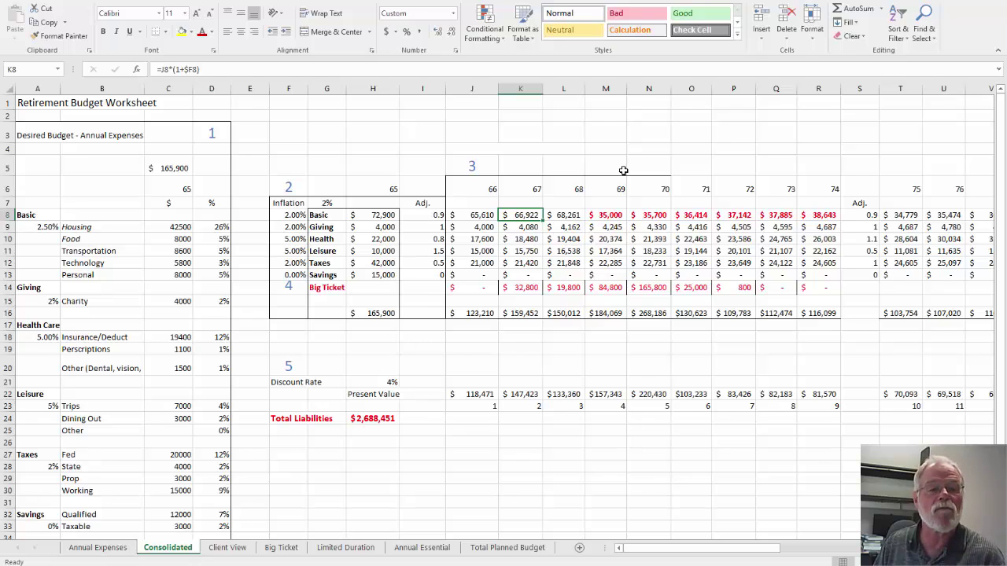
click(296, 214)
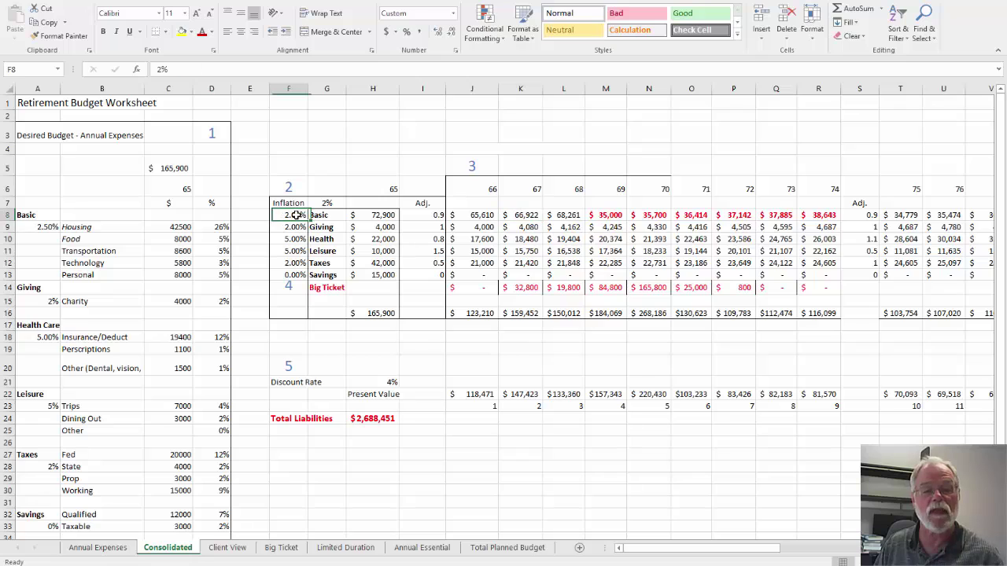
click(563, 217)
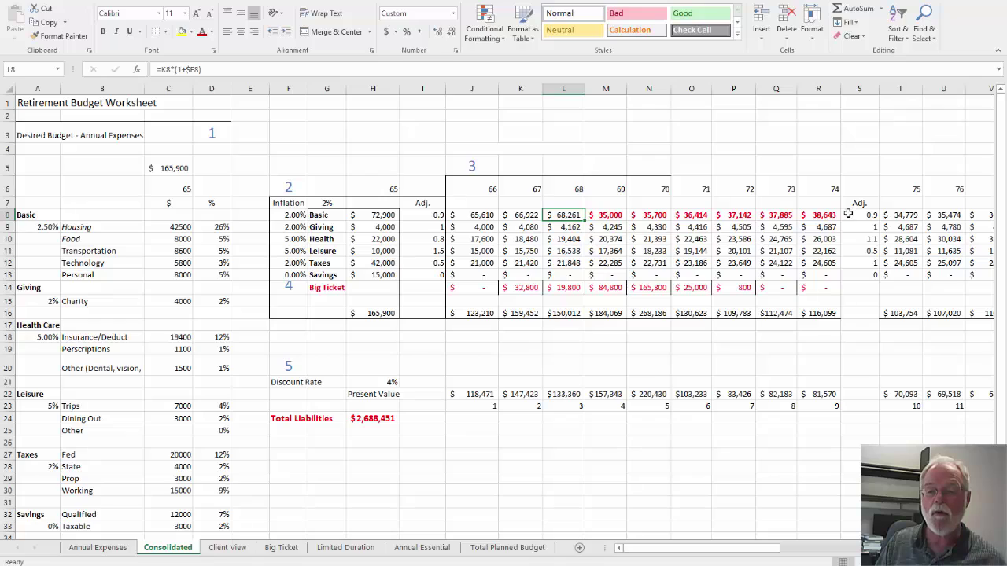
Examine the age 75 adjustment factors for Basic, Giving and Health, and the age 75 formulas for Health, Leisure and Taxes
drag(739, 548, 822, 548)
click(332, 215)
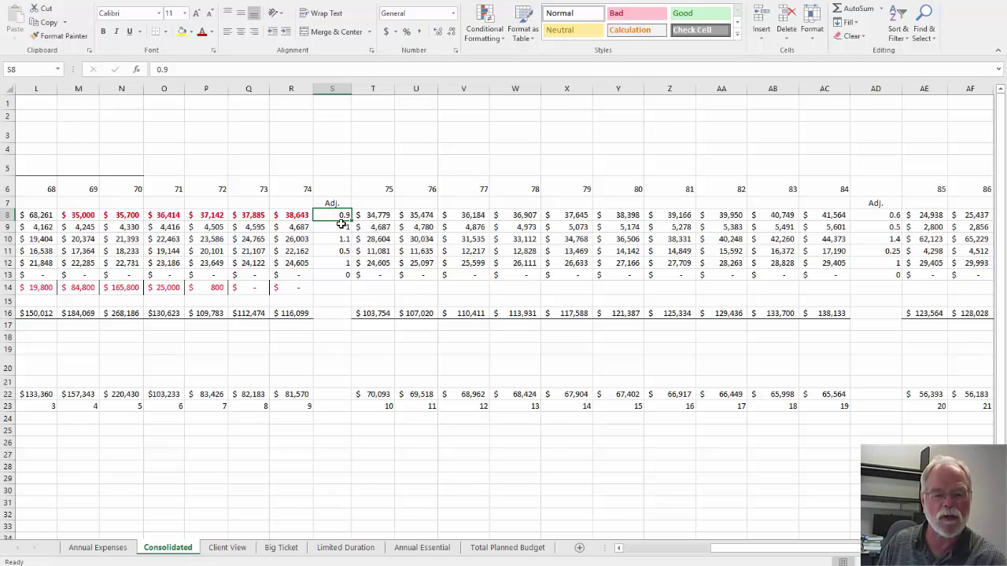
click(341, 227)
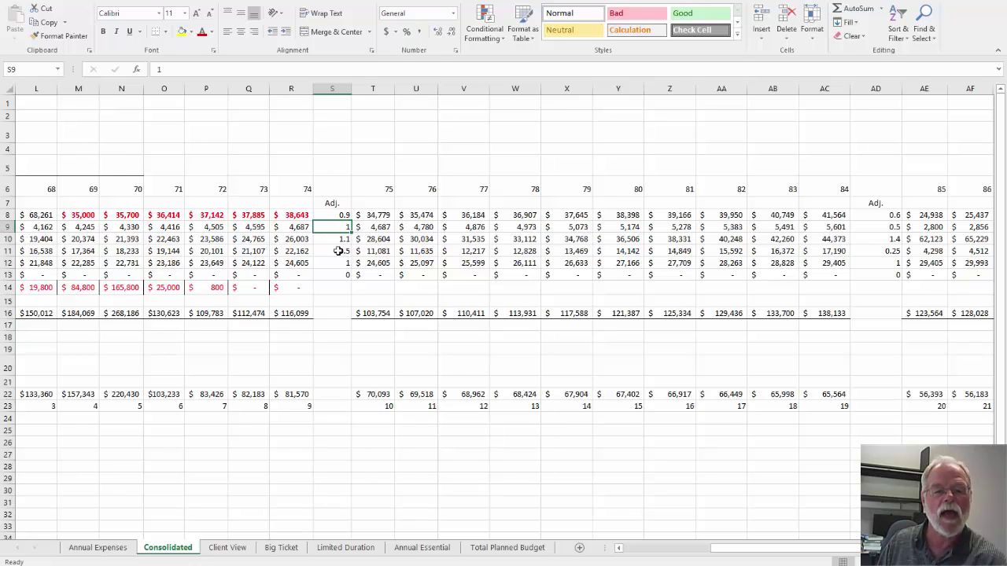
click(332, 238)
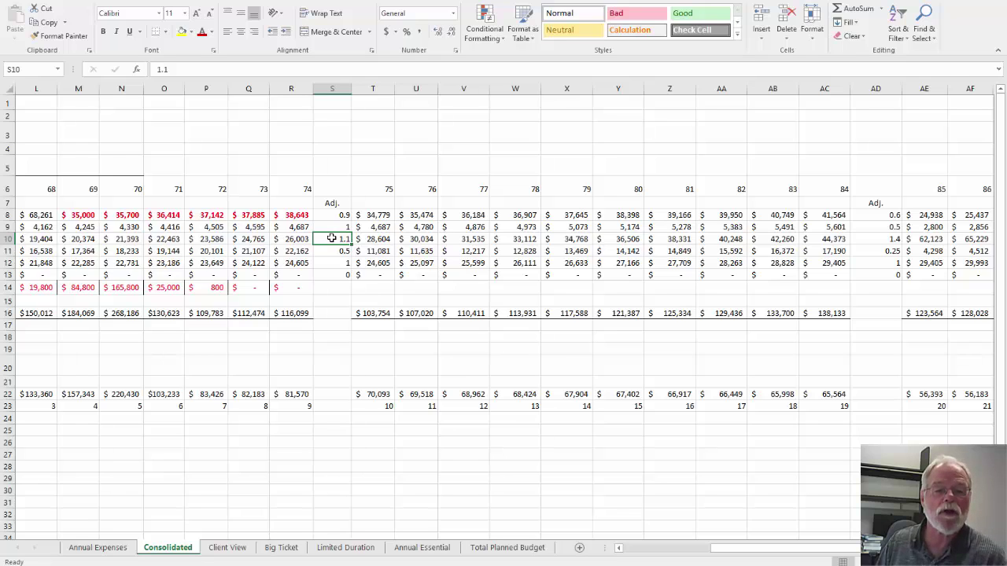
click(385, 237)
click(299, 240)
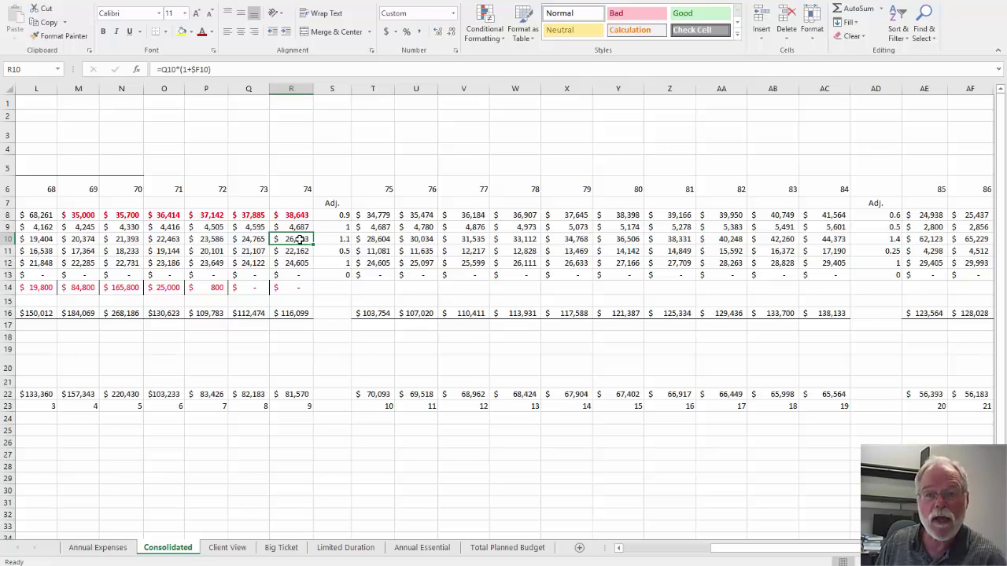
click(381, 241)
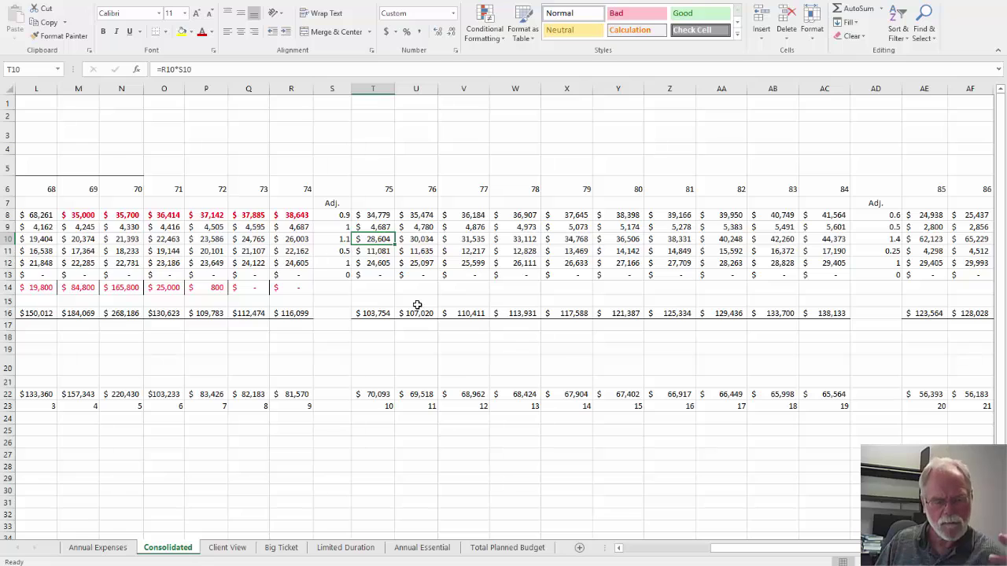
click(381, 251)
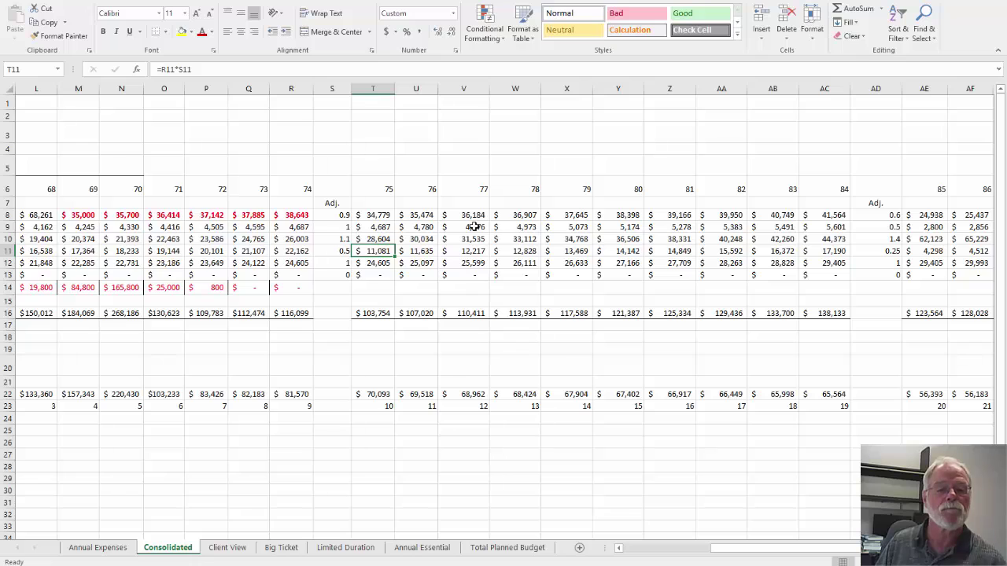
click(368, 263)
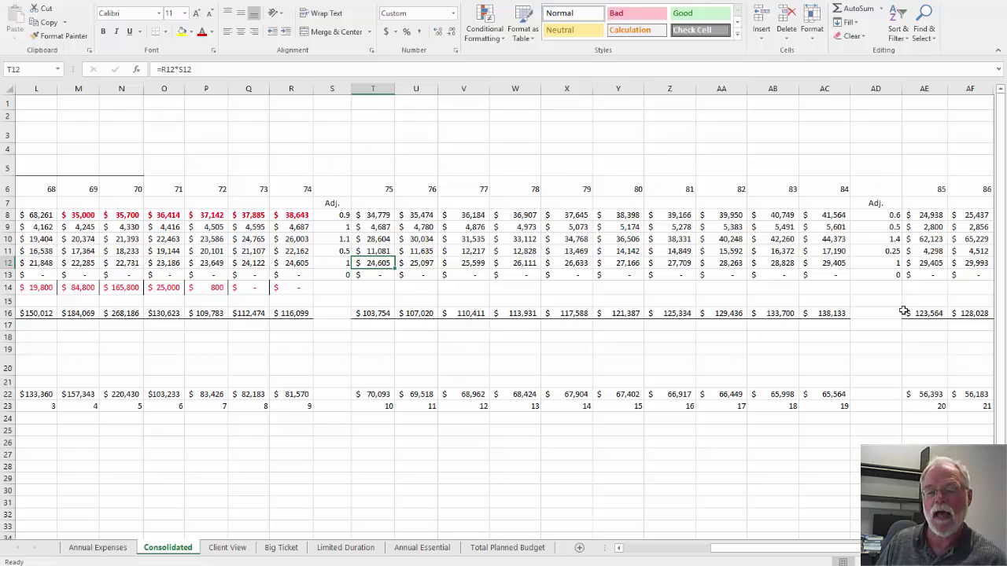
Set the Giving category's adjustment factor for age 85 to 1
drag(833, 549, 841, 549)
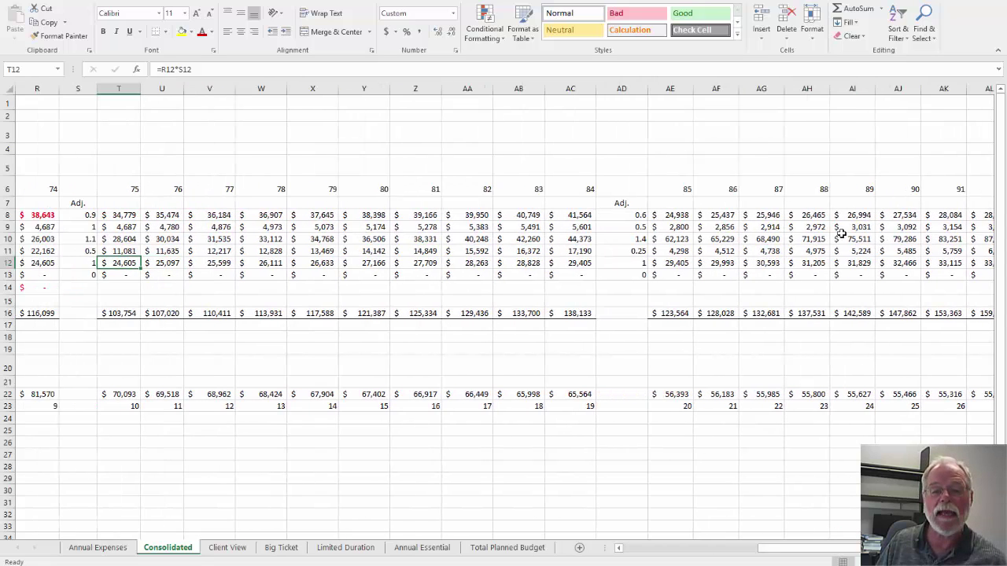
click(630, 214)
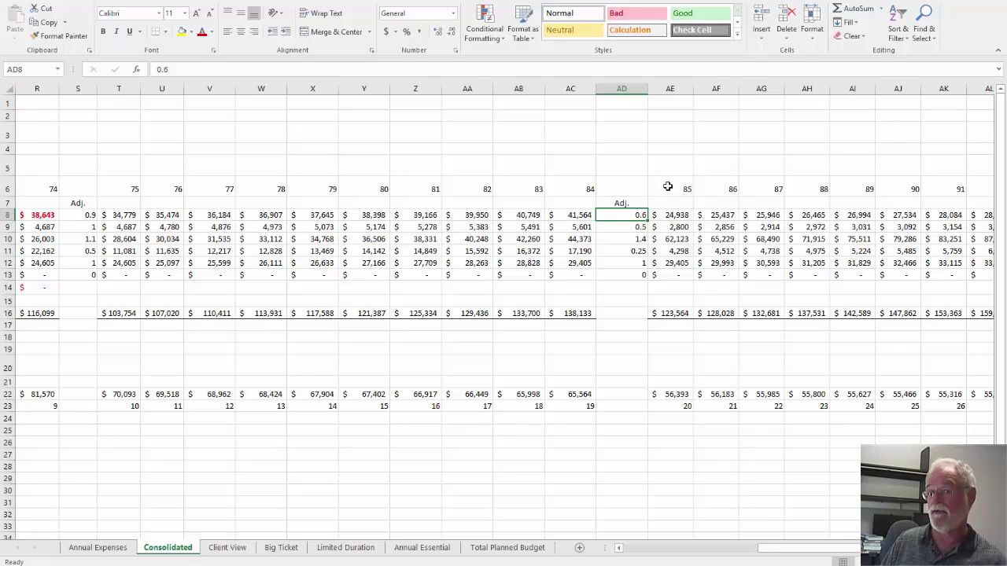
click(619, 226)
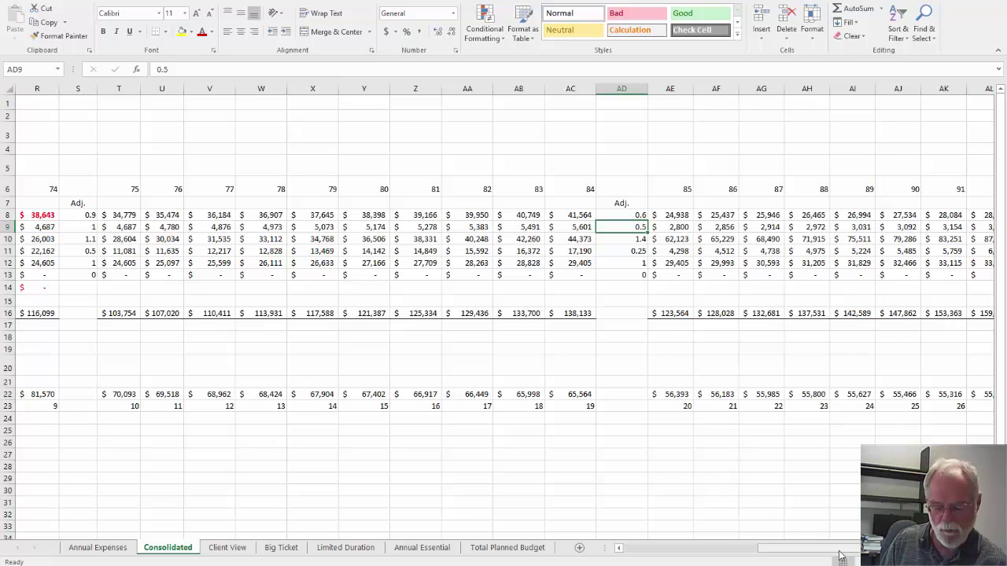
text(1)
key(Return)
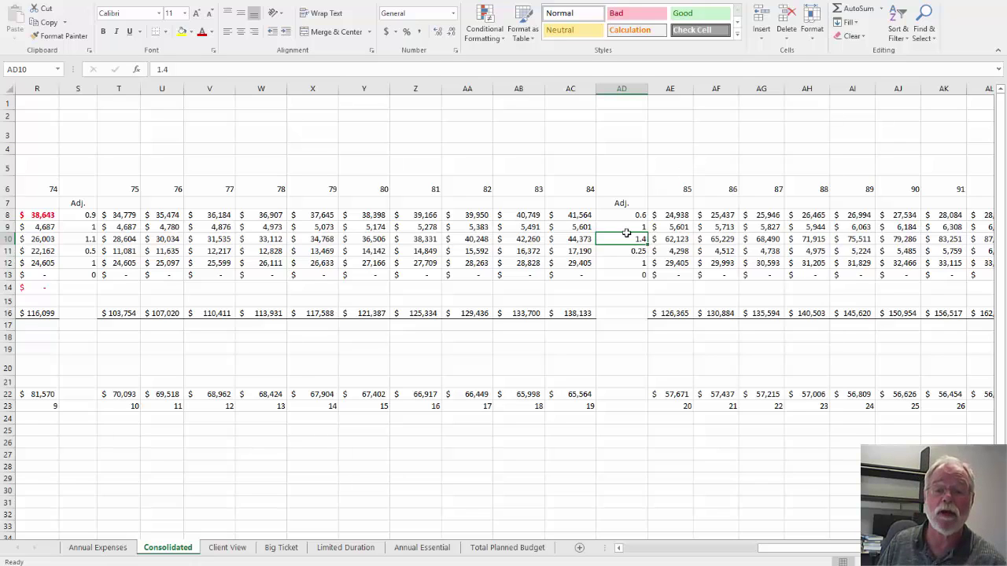
Inspect the age 85 Health and Taxes formulas, the Leisure adjustment factor, and the yearly projections through age 100
click(689, 240)
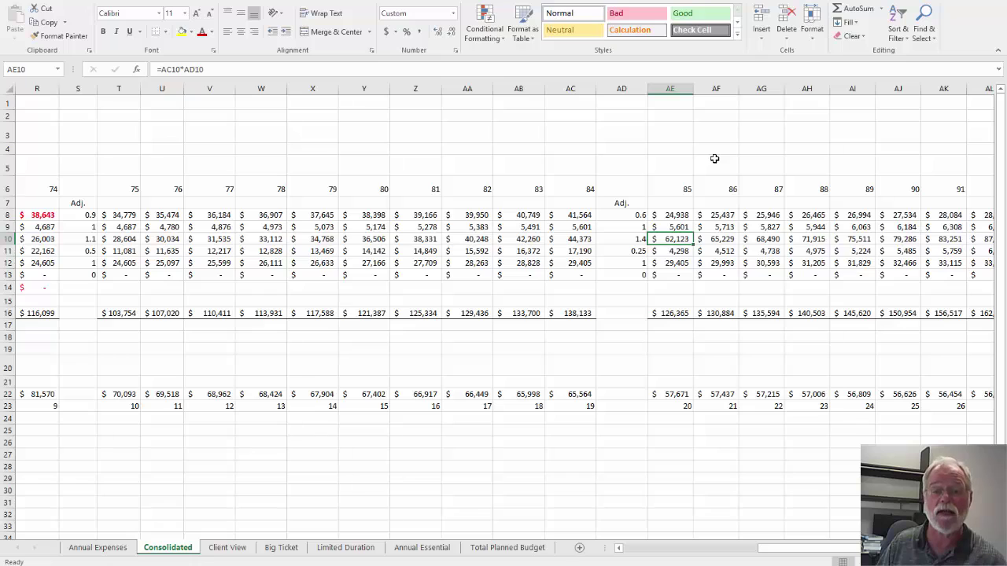
click(626, 250)
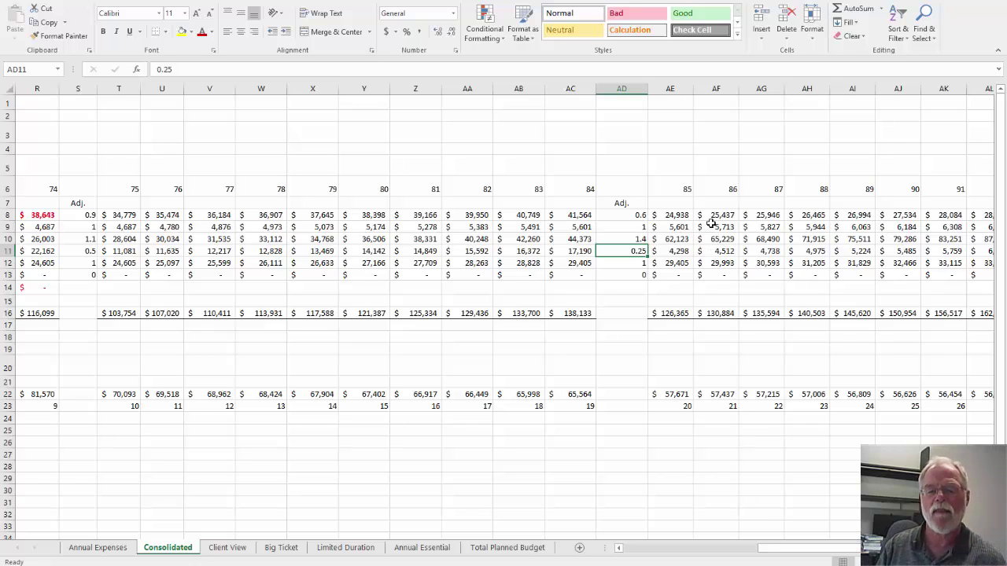
click(662, 262)
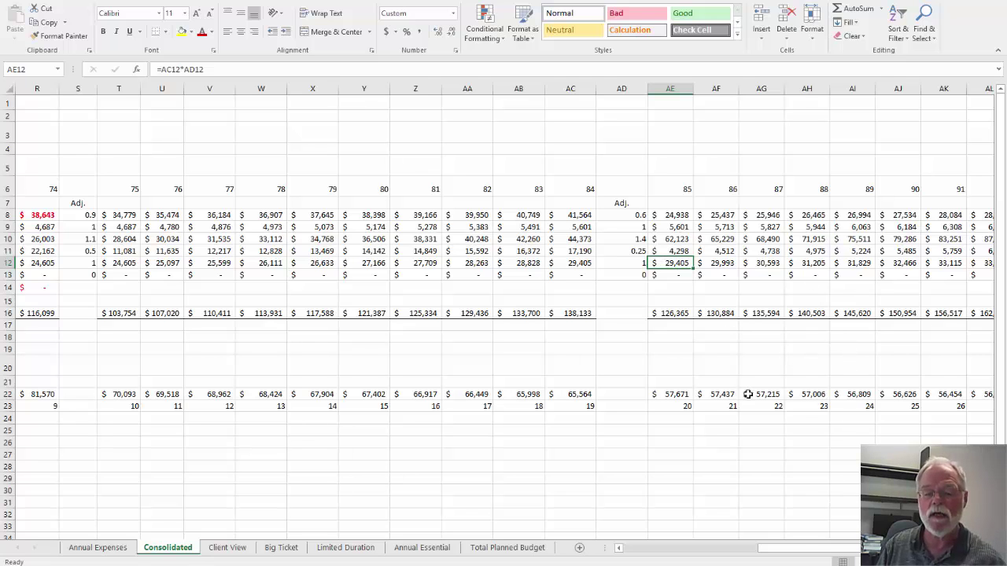
drag(807, 548, 865, 548)
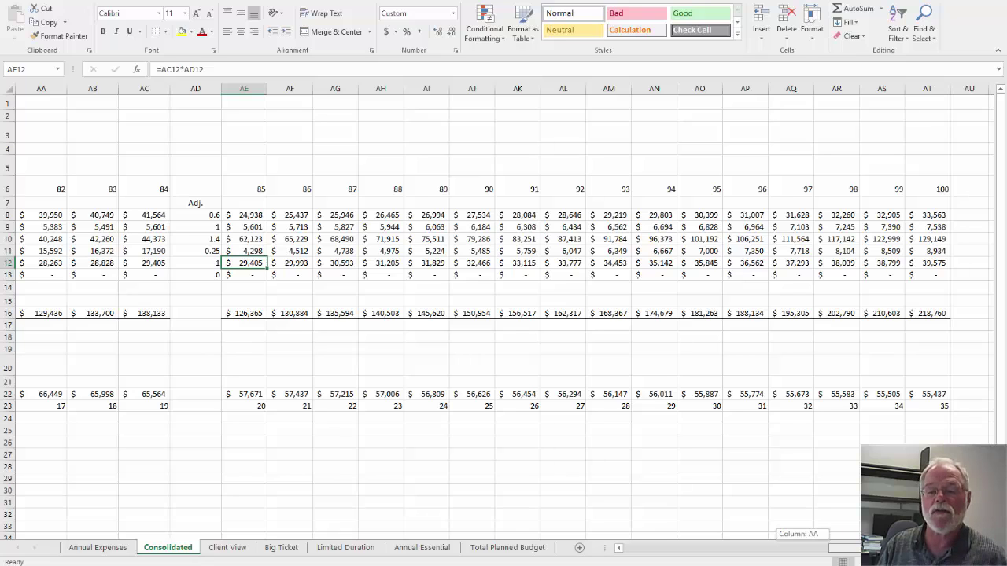
drag(865, 548, 671, 555)
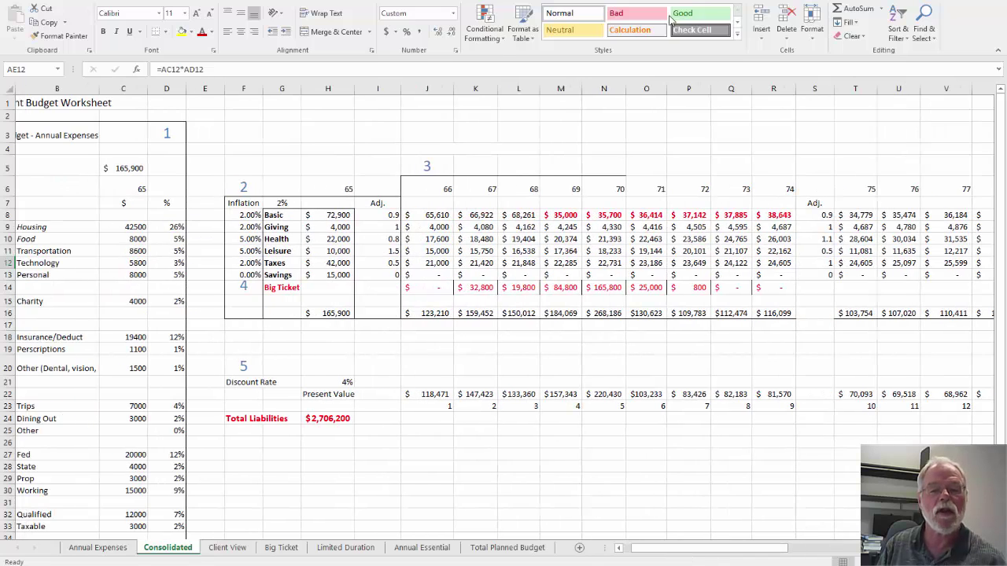
Open the Big Ticket sheet and review the Remodel and New Roof entries under Housing
click(286, 287)
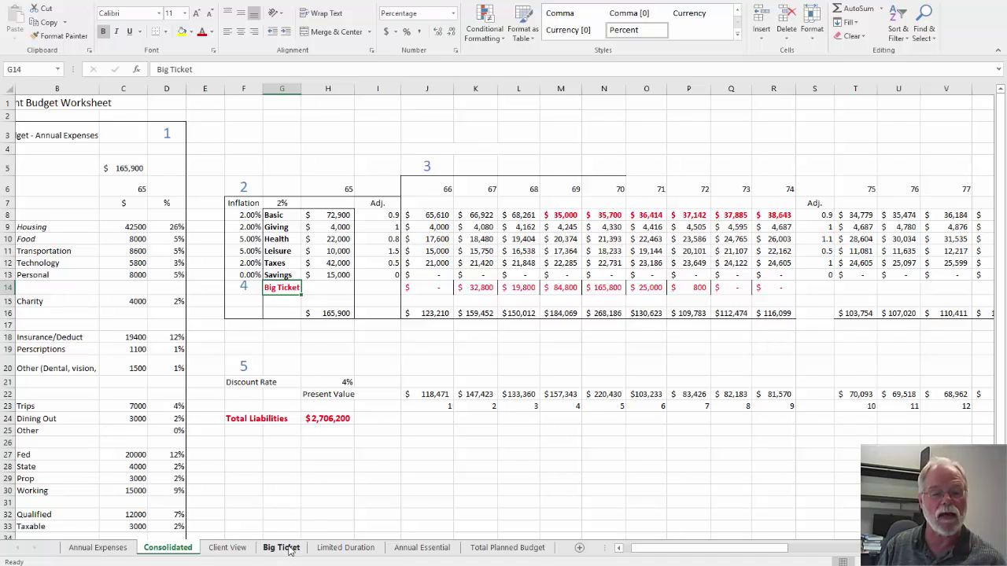
click(285, 548)
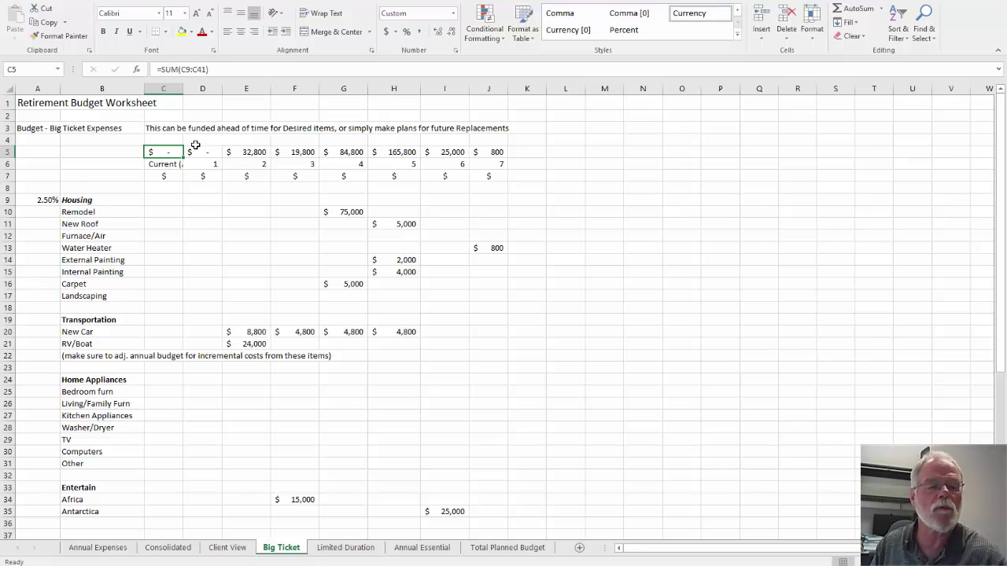
click(78, 213)
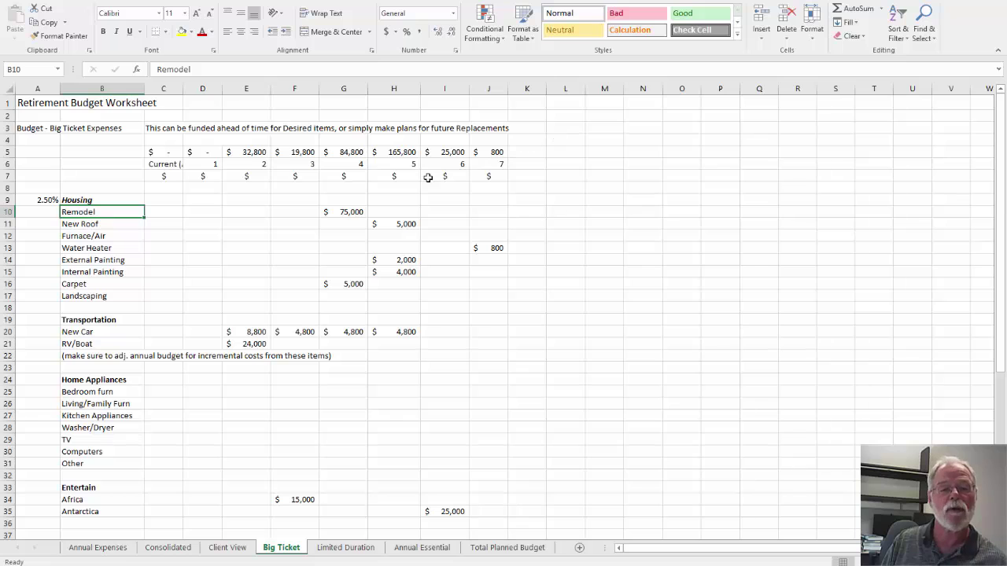
click(355, 212)
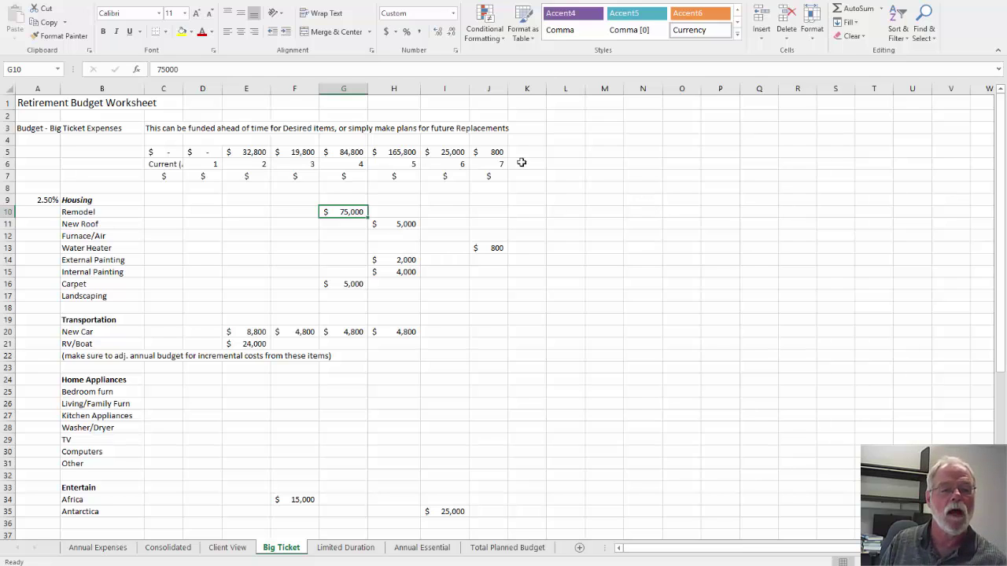
click(394, 225)
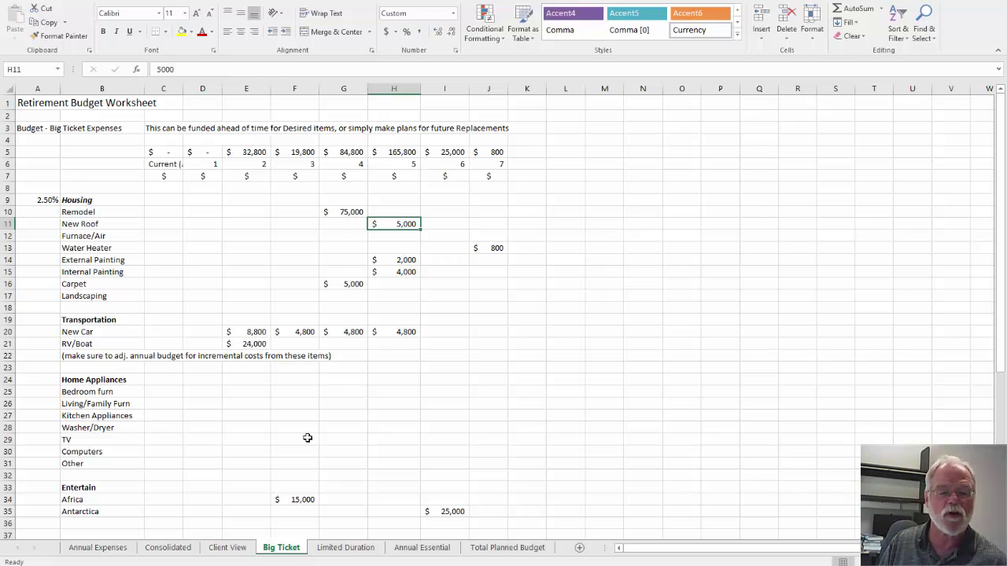
Review the New Car amounts for years 2 to 5 and the RV/Boat entry under Transportation
click(256, 331)
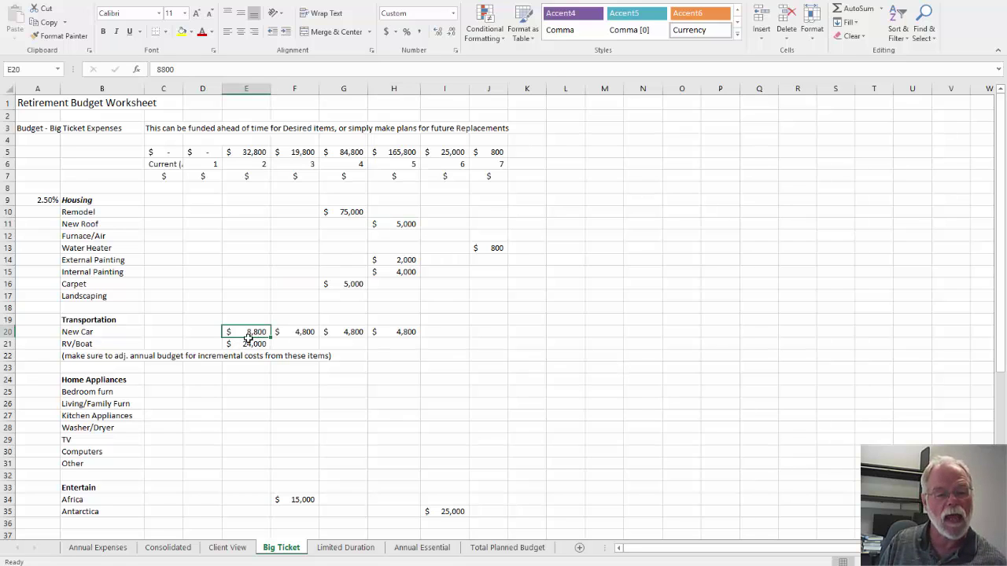
drag(260, 330, 386, 330)
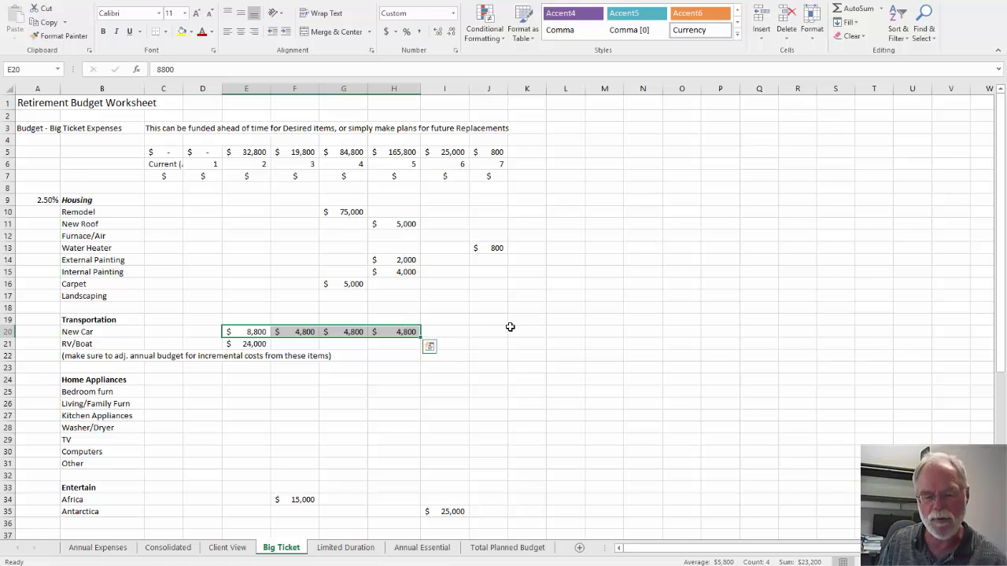
key(Escape)
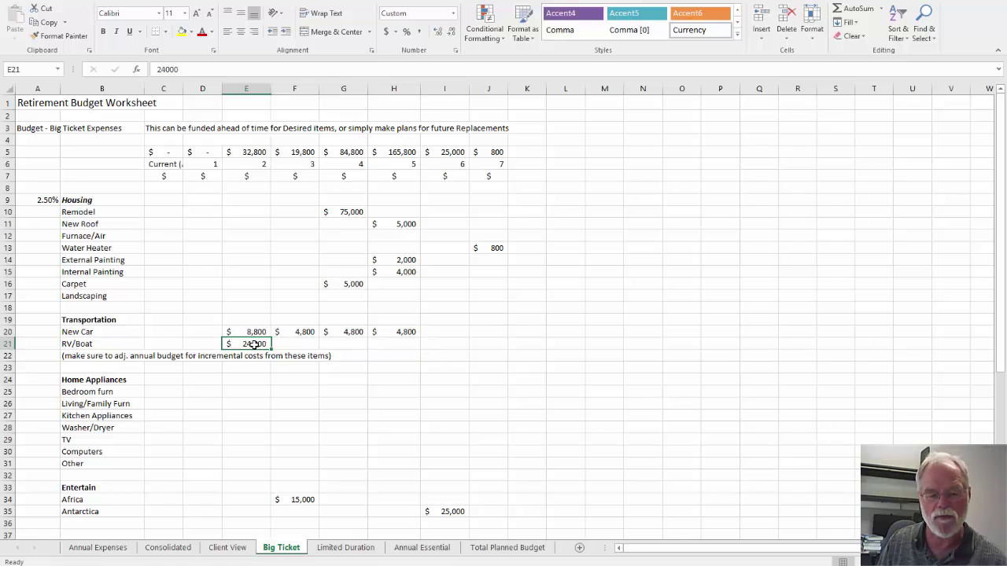
click(254, 344)
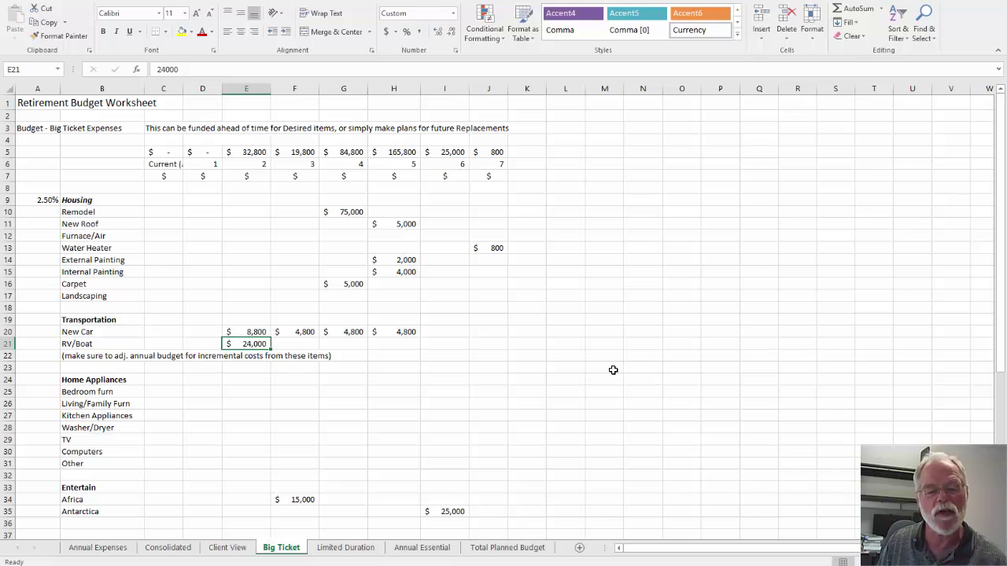
Review the Africa and Antarctica trips under Entertain and the planned gift and life insurance amounts under Gifts
scroll(611, 369, down, 1)
scroll(611, 369, down, 2)
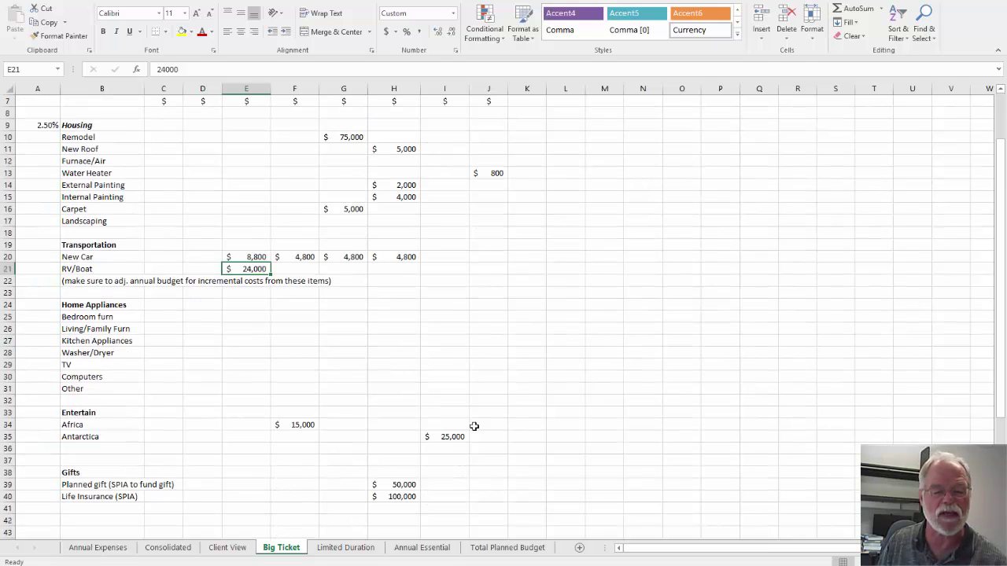
click(302, 425)
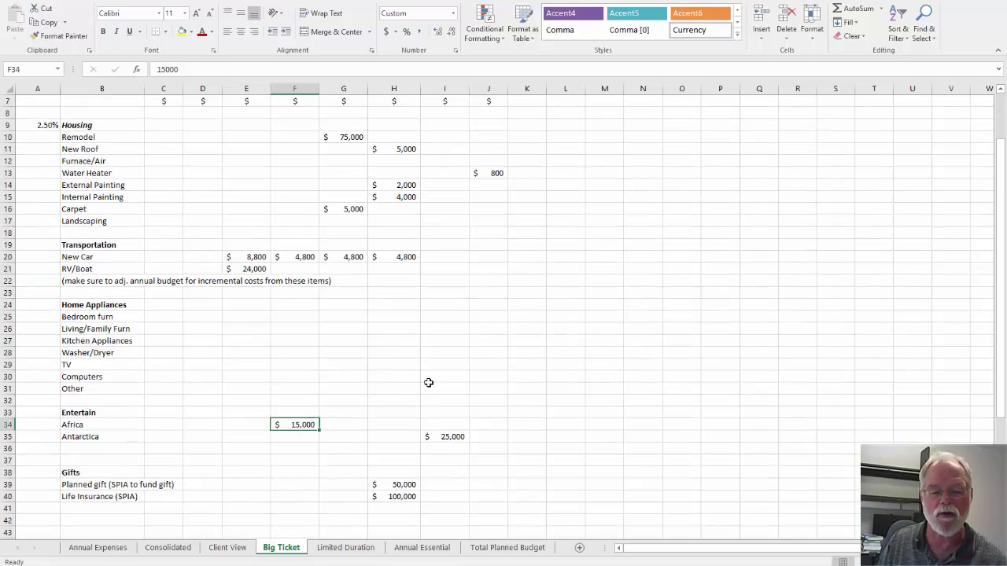
click(451, 436)
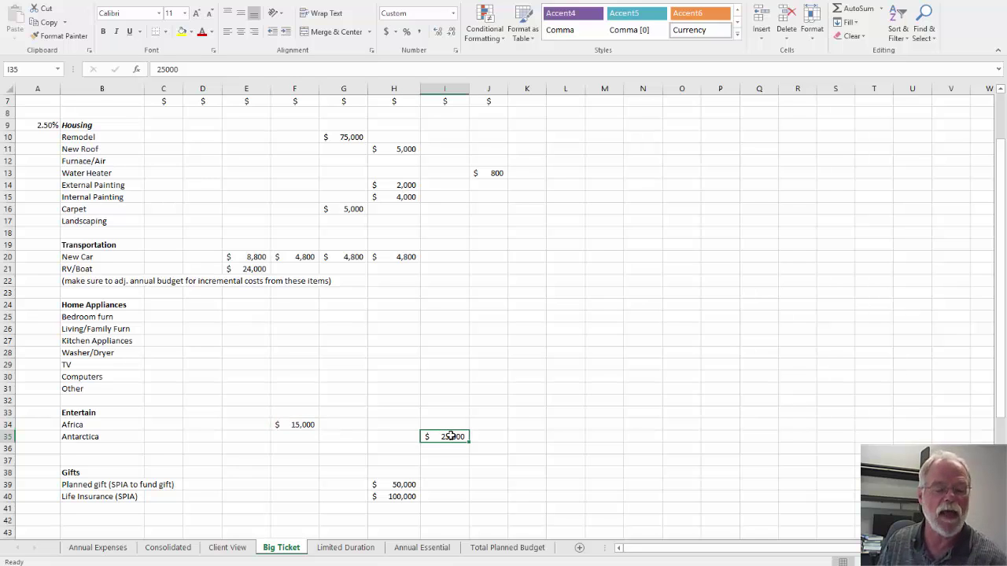
click(399, 487)
drag(397, 488, 397, 498)
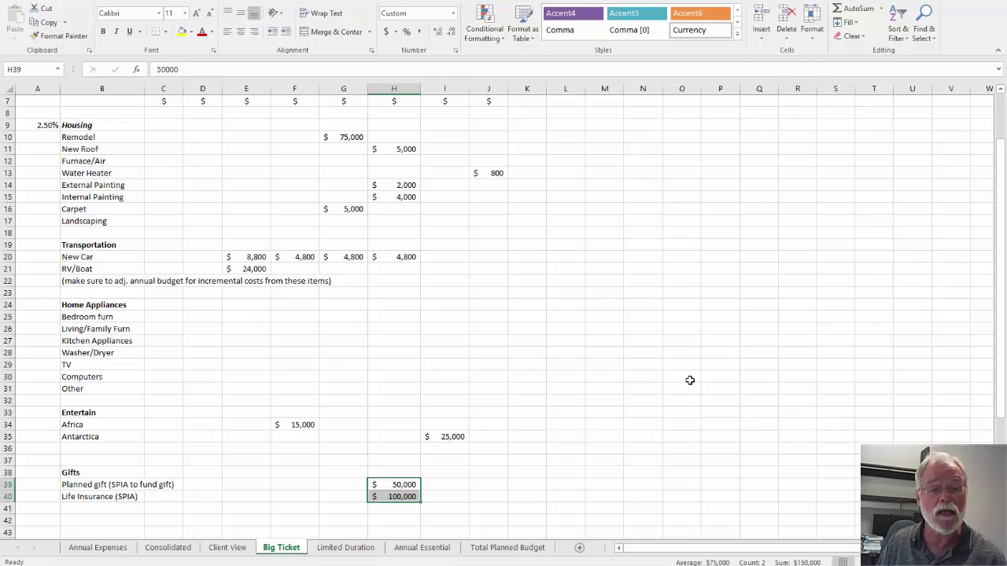
scroll(689, 380, up, 2)
scroll(686, 391, down, 3)
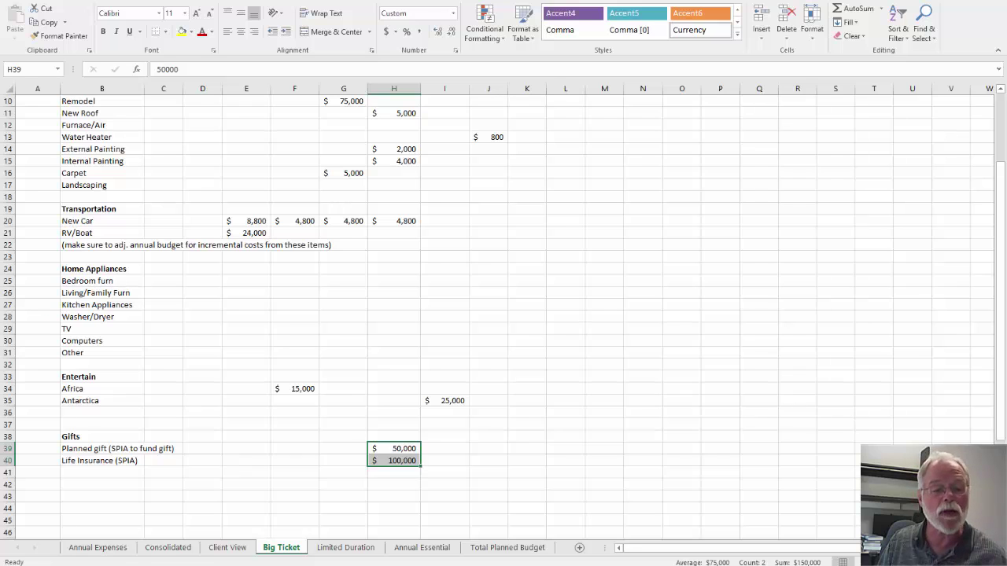
Return to the Consolidated sheet and inspect the Big Ticket row, its age 70 formula, and the expense totals for ages 66 to 74
click(175, 549)
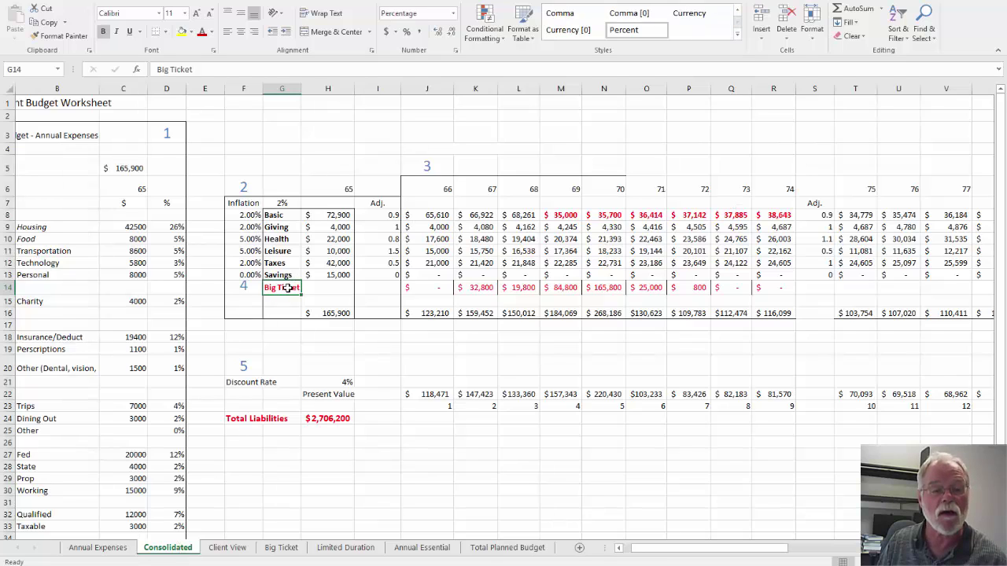
drag(288, 287, 770, 289)
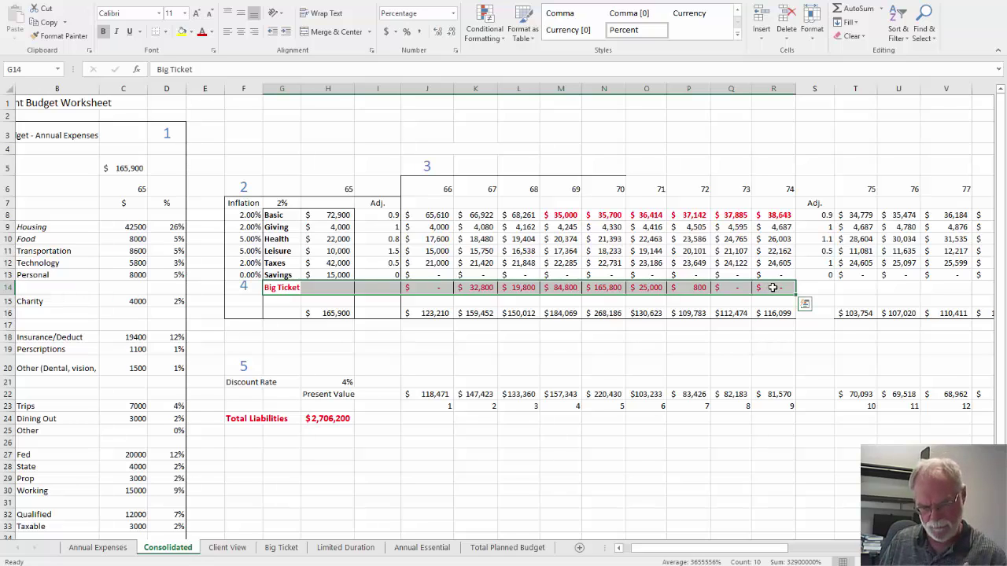
click(603, 288)
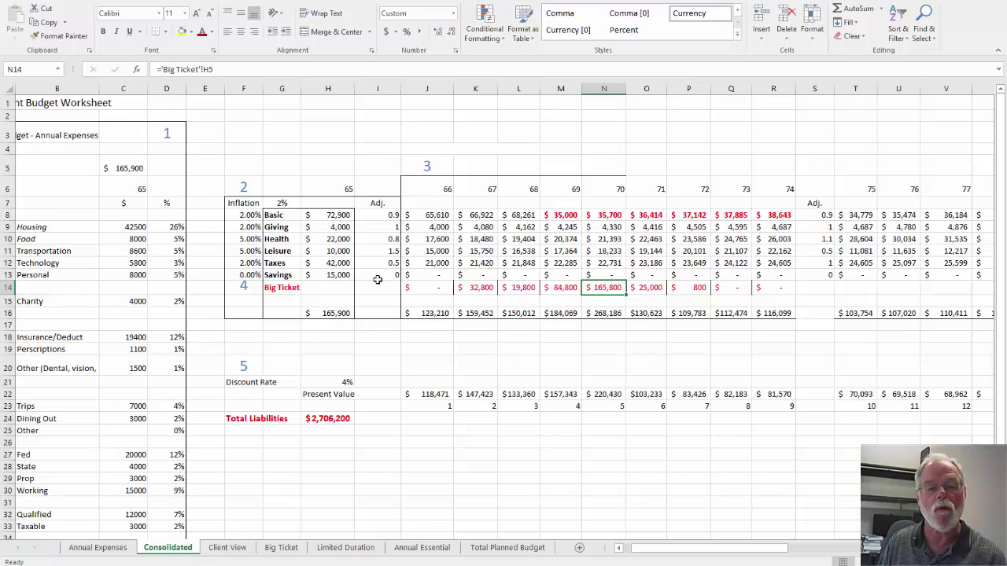
click(440, 313)
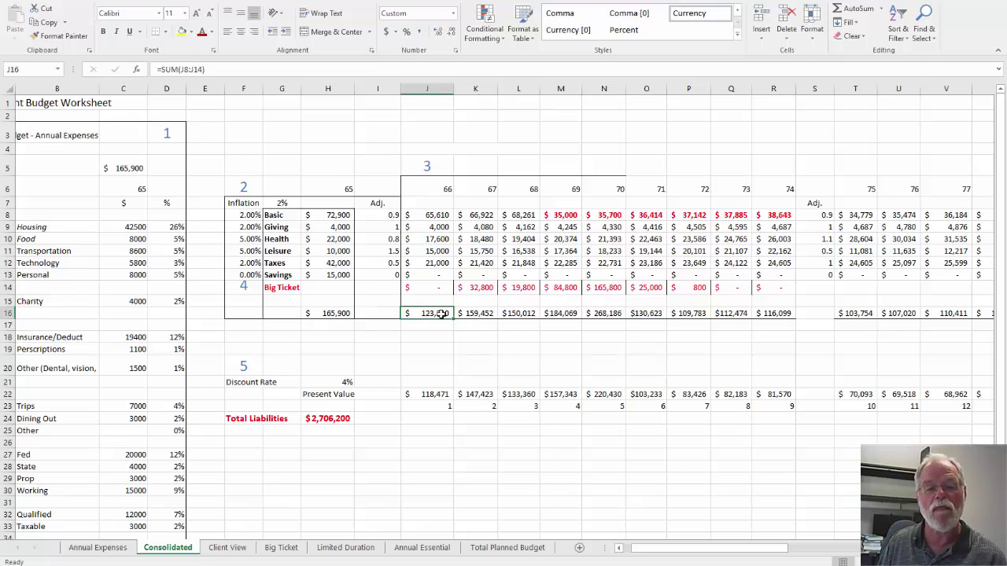
drag(442, 314, 791, 313)
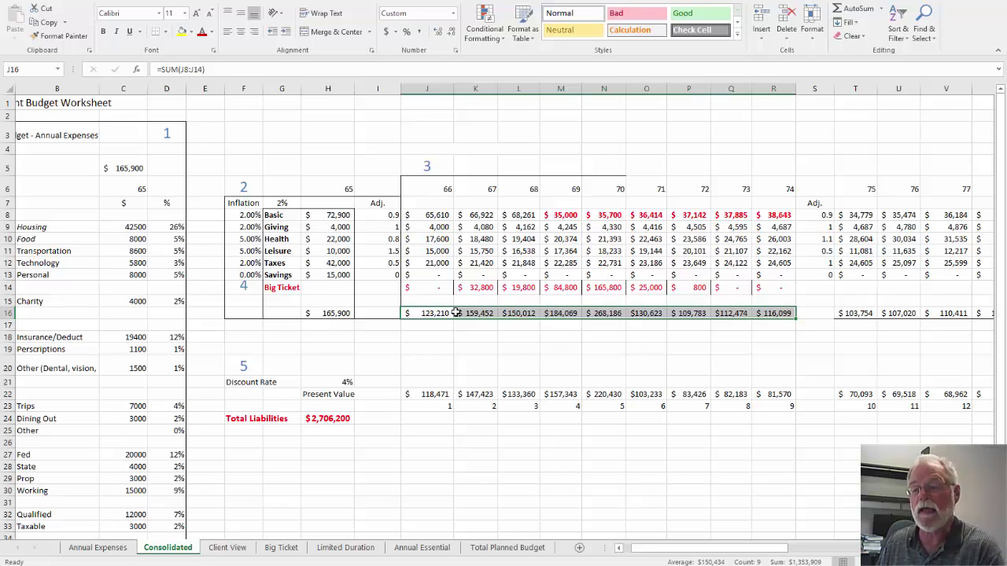
Inspect the yearly expense totals for age 70, ages 75 to 84, and age 85 onward
click(603, 313)
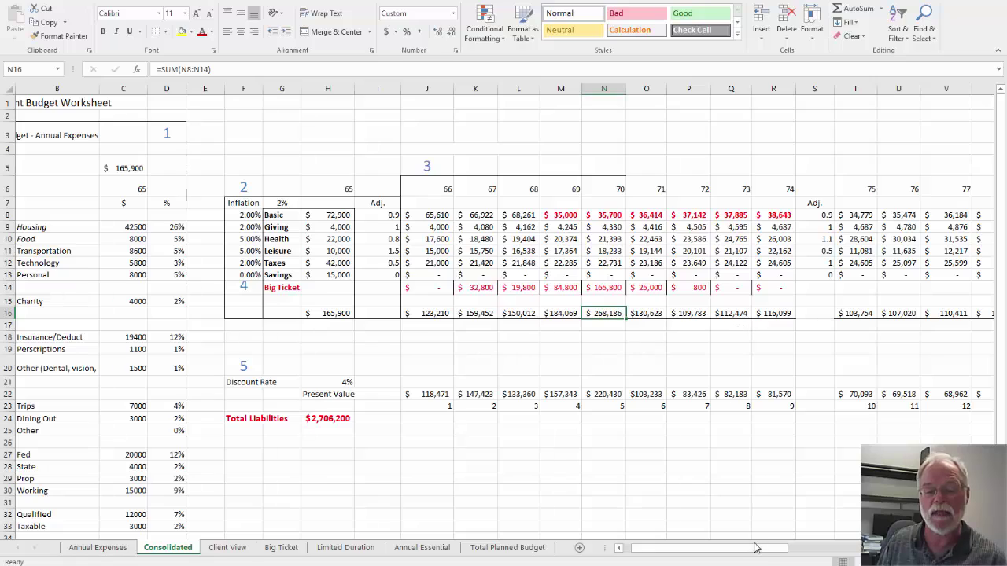
drag(762, 546, 865, 551)
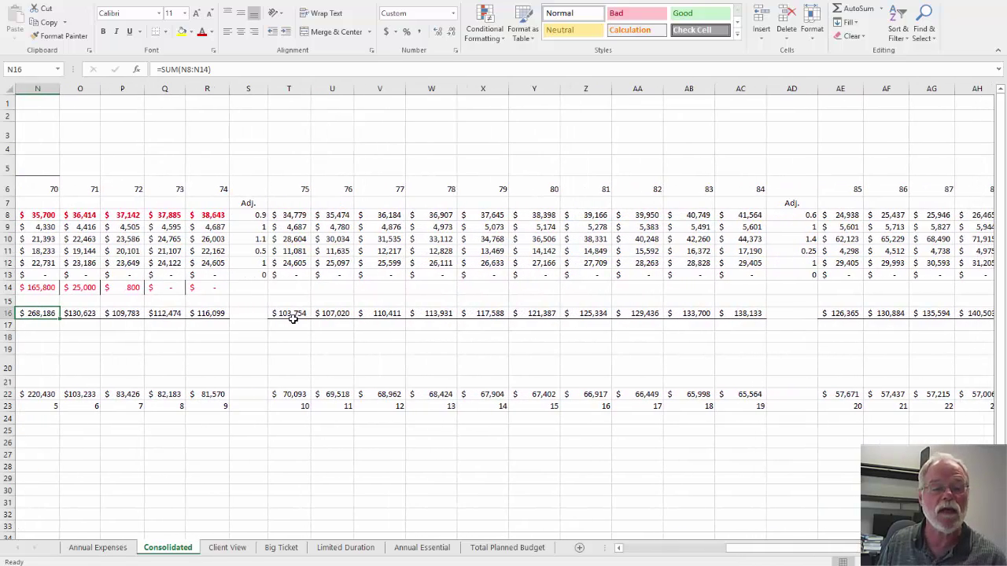
click(291, 314)
drag(291, 314, 747, 316)
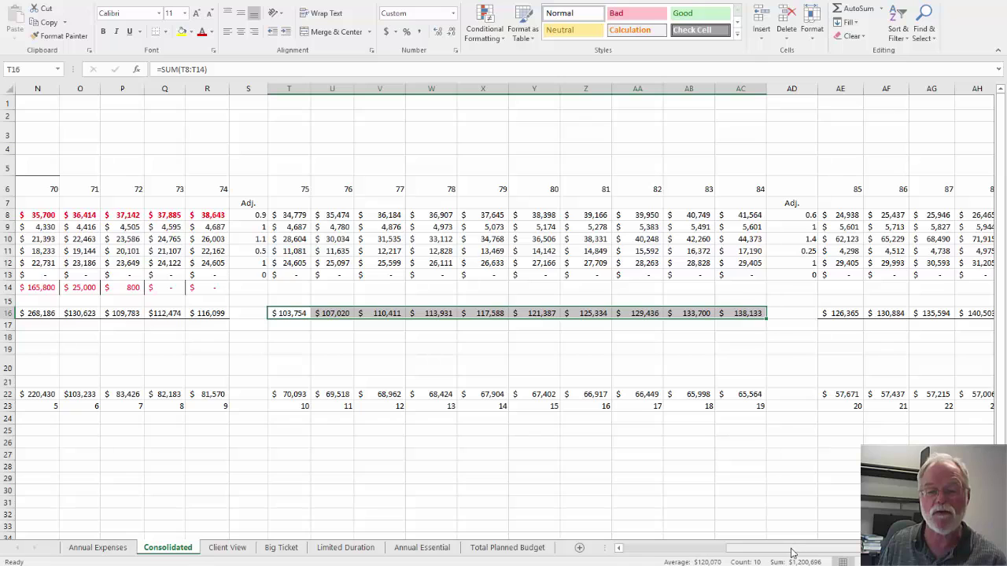
drag(793, 549, 835, 549)
key(ctrl+v)
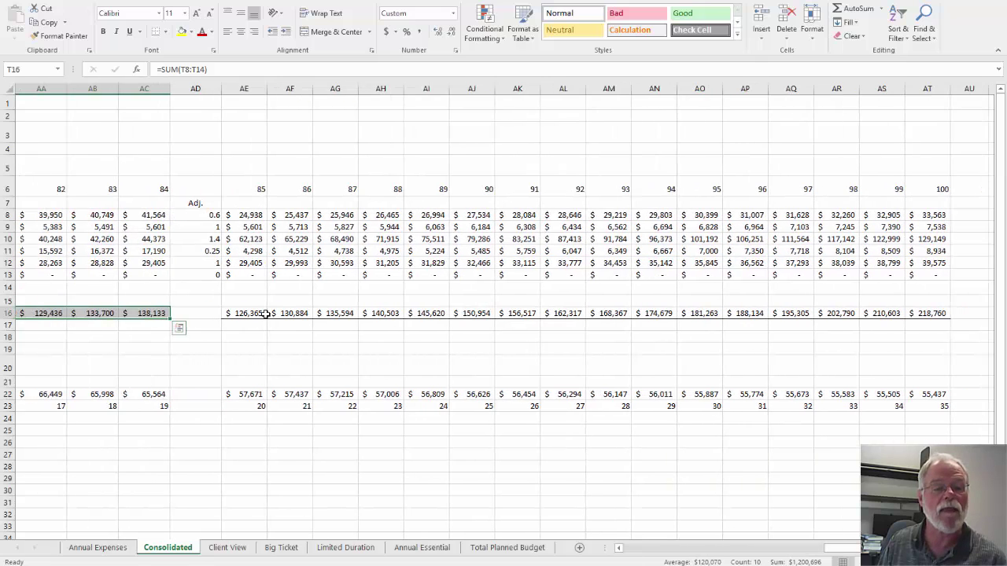
click(256, 314)
mouse_move(262, 314)
mouse_down()
mouse_move(527, 317)
mouse_move(674, 306)
mouse_move(254, 312)
mouse_up()
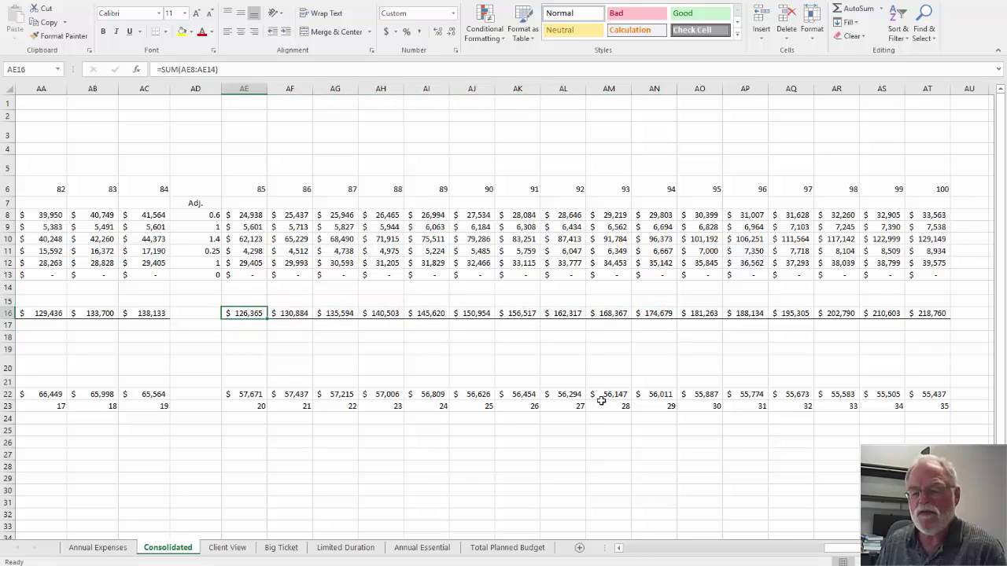
Return to section 5 of the Consolidated sheet and inspect the Discount Rate
drag(845, 548, 610, 547)
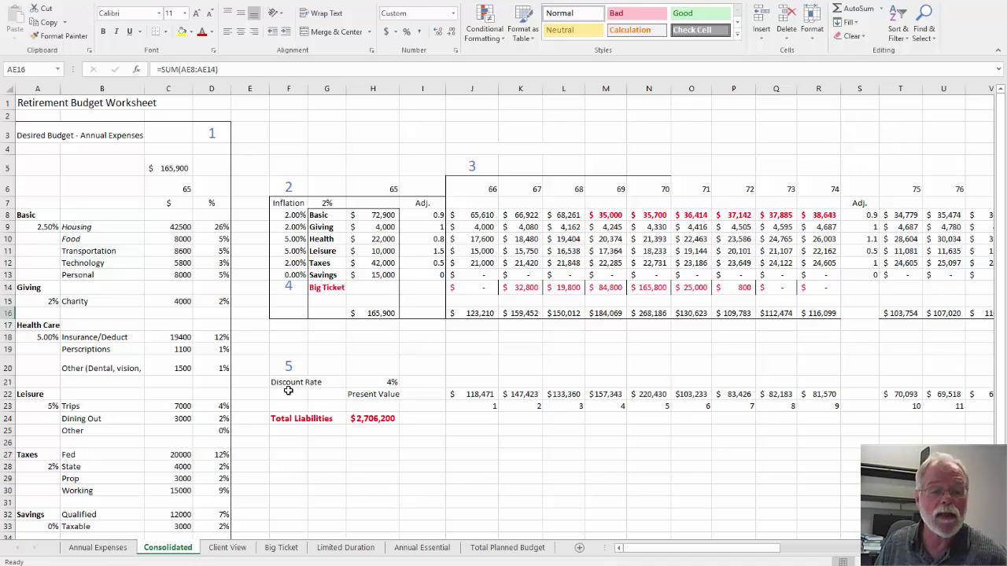
click(298, 366)
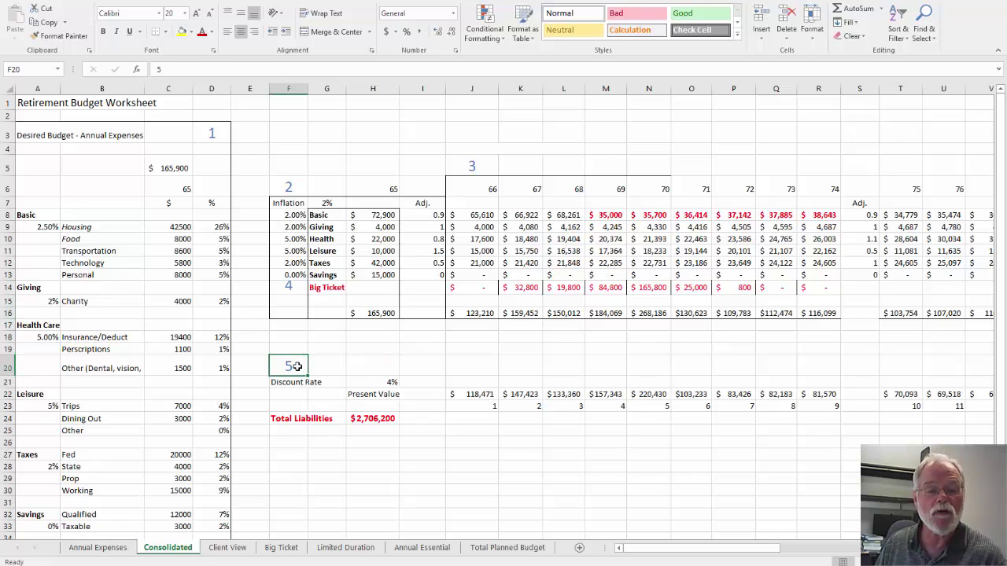
click(390, 381)
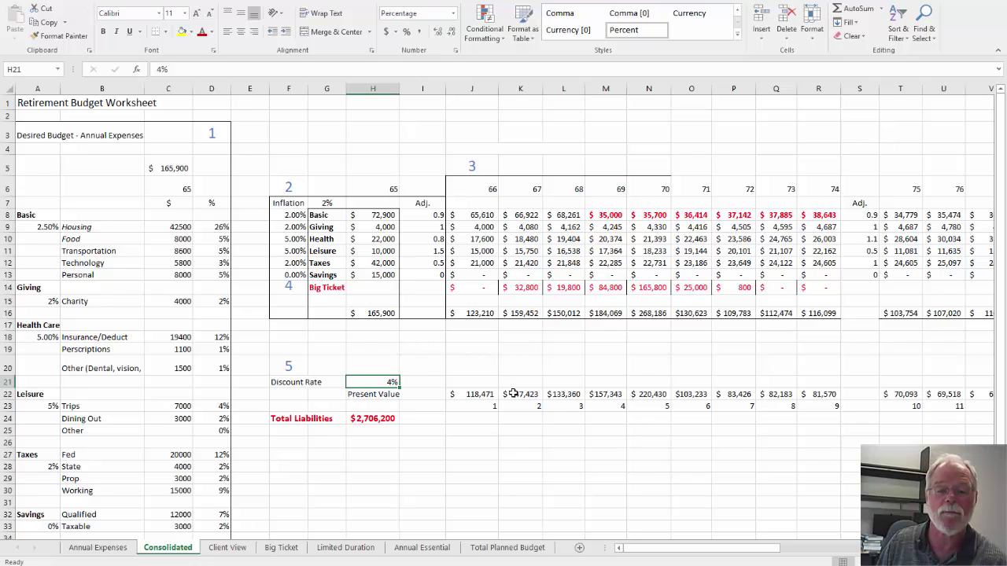
Compare the age 66 present value formula with its expense total and inspect the year numbers for ages 66 to 68
click(481, 395)
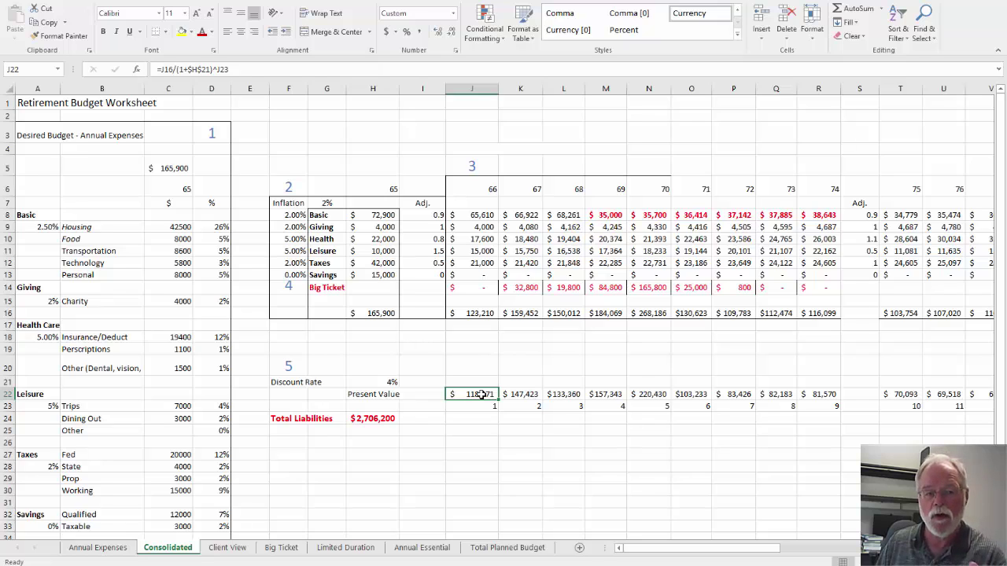
click(487, 313)
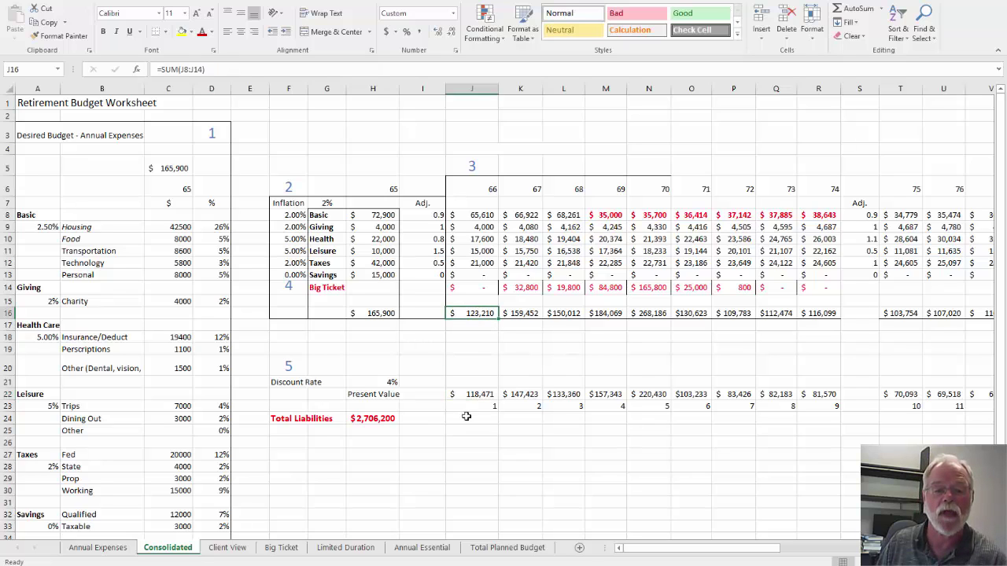
click(473, 395)
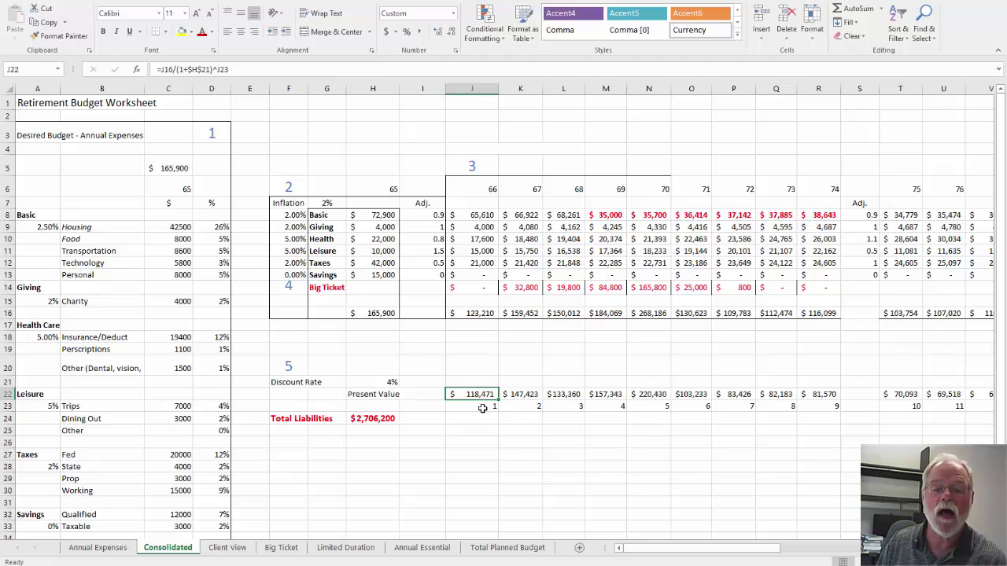
click(483, 409)
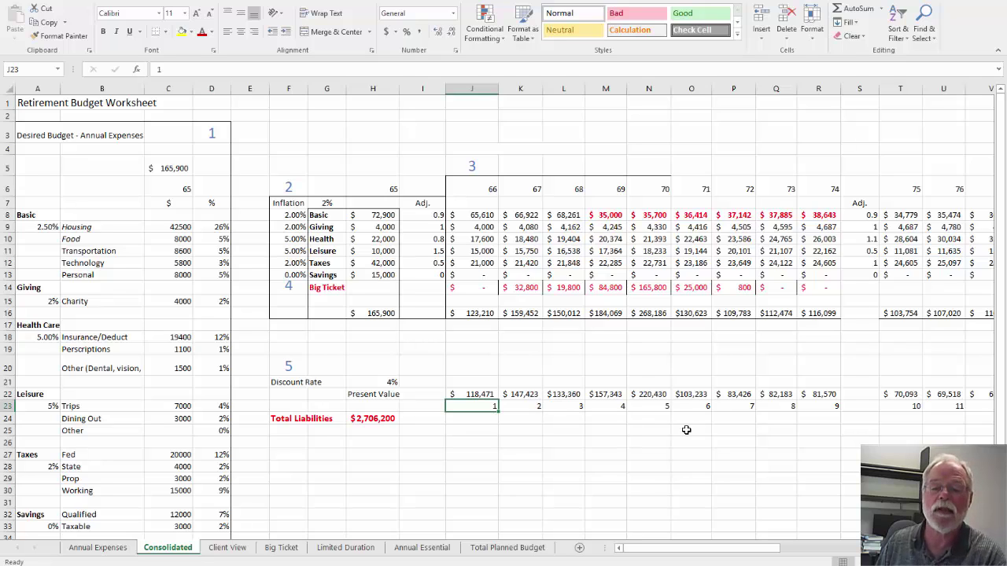
click(536, 407)
click(575, 403)
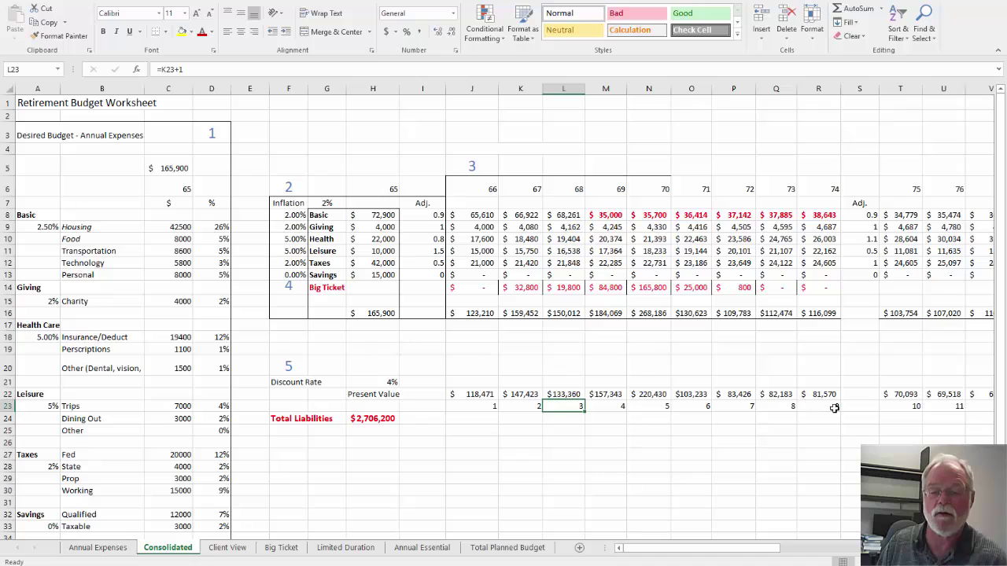
Inspect the age 74 year number, present value formula and expense total, plus the Total Liabilities formula
click(830, 406)
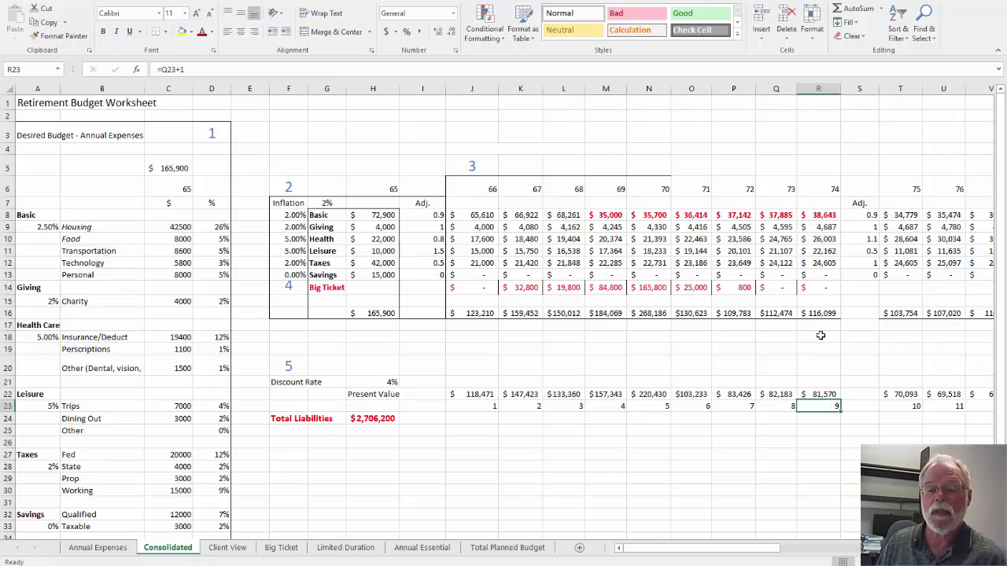
click(818, 394)
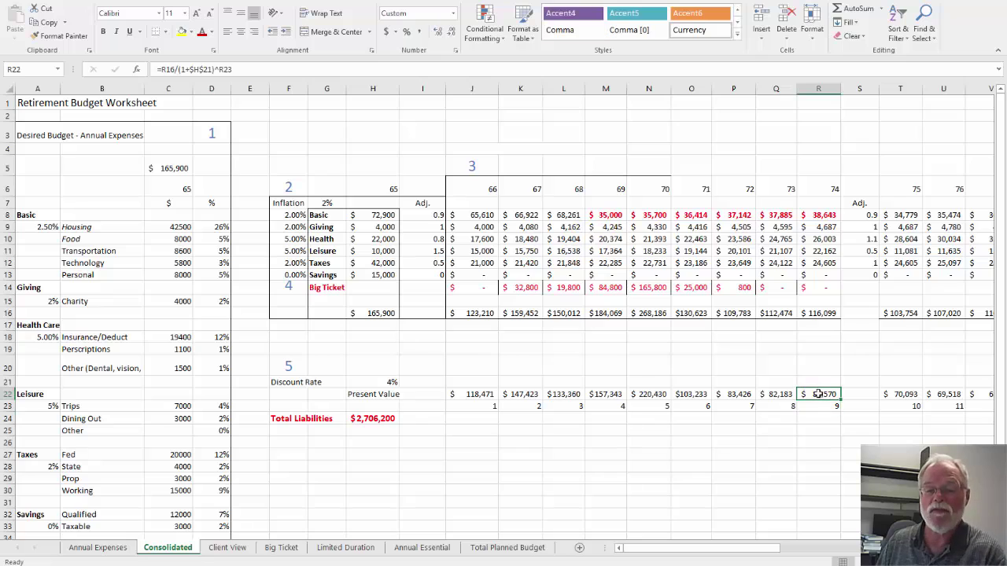
click(823, 314)
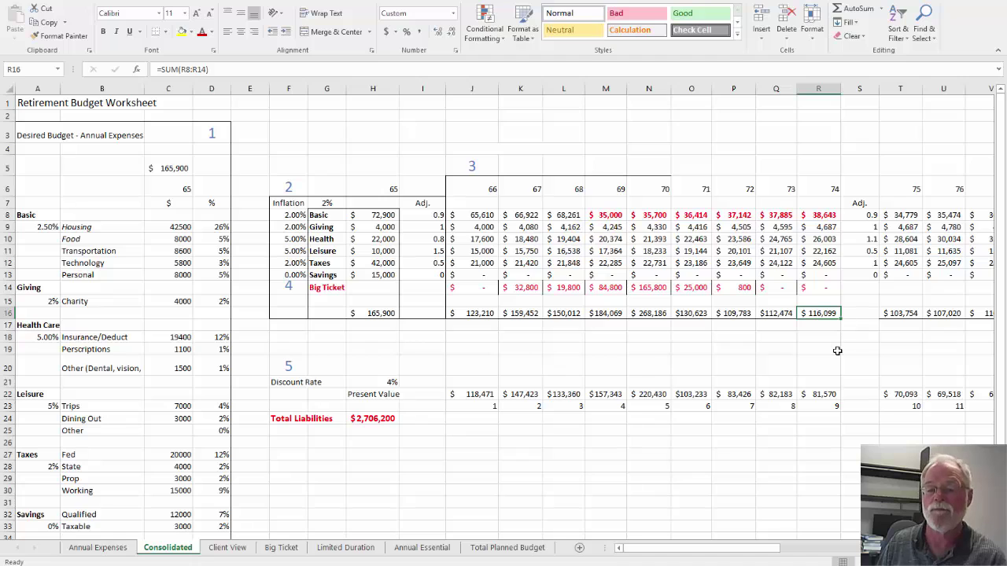
click(824, 394)
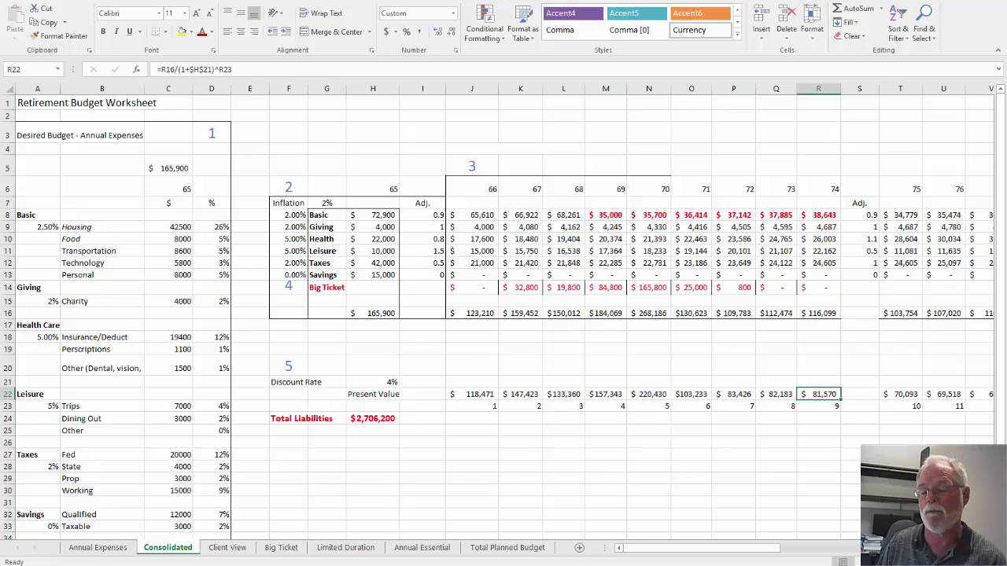
click(364, 420)
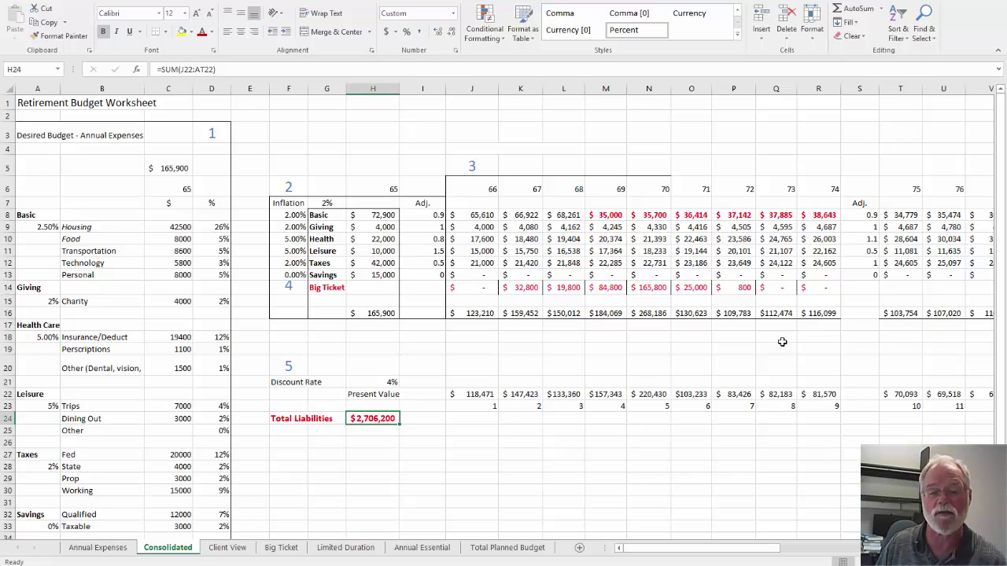
Try a Big Ticket amount of 0 for age 70 to test its effect on Total Liabilities, and undo the change
click(317, 288)
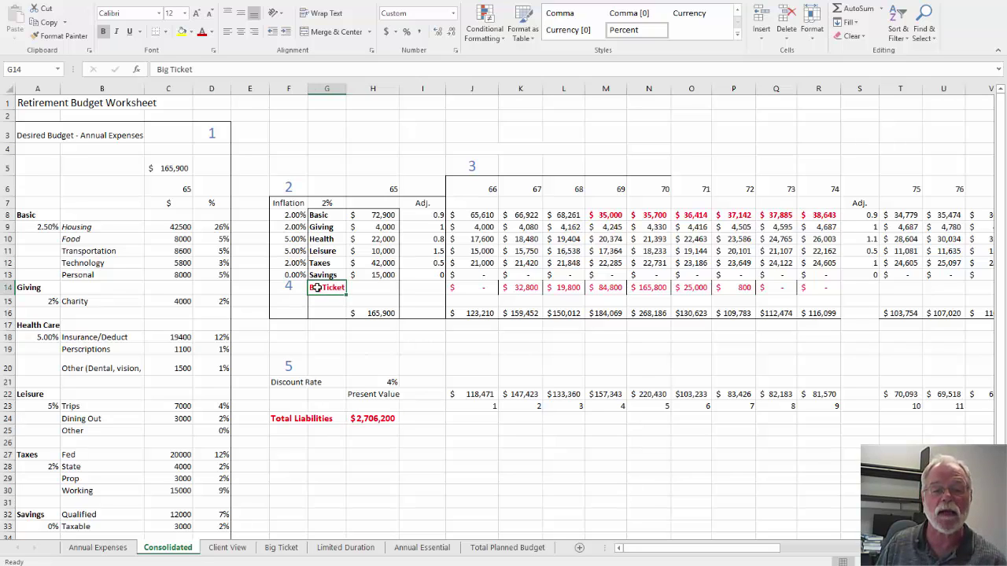
click(654, 286)
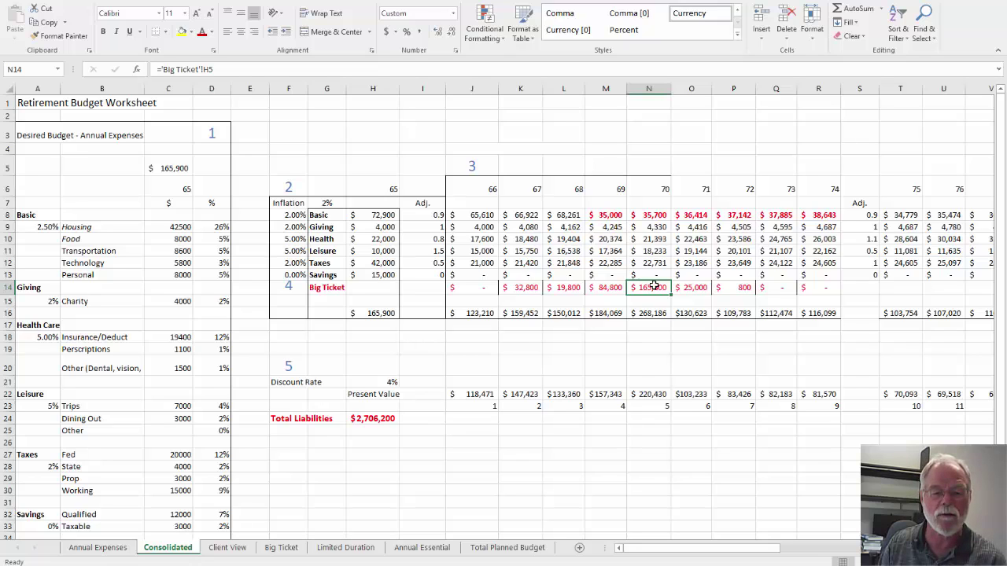
text(0)
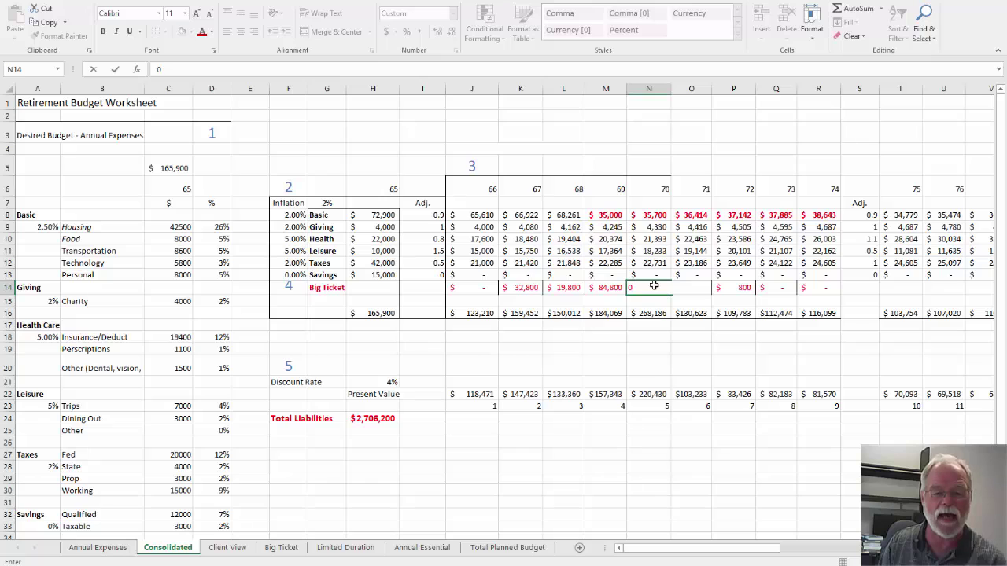
key(Return)
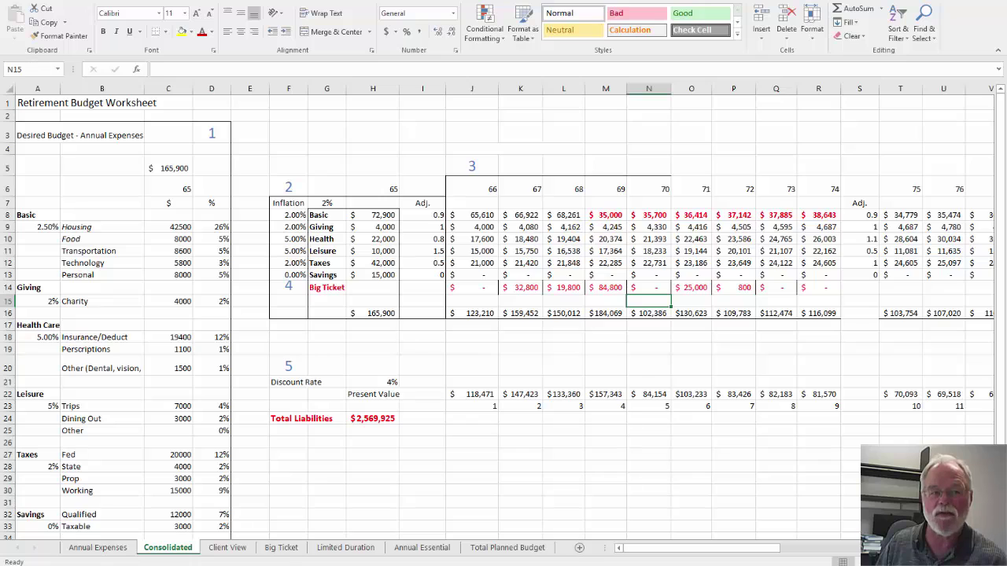
key(ctrl+z)
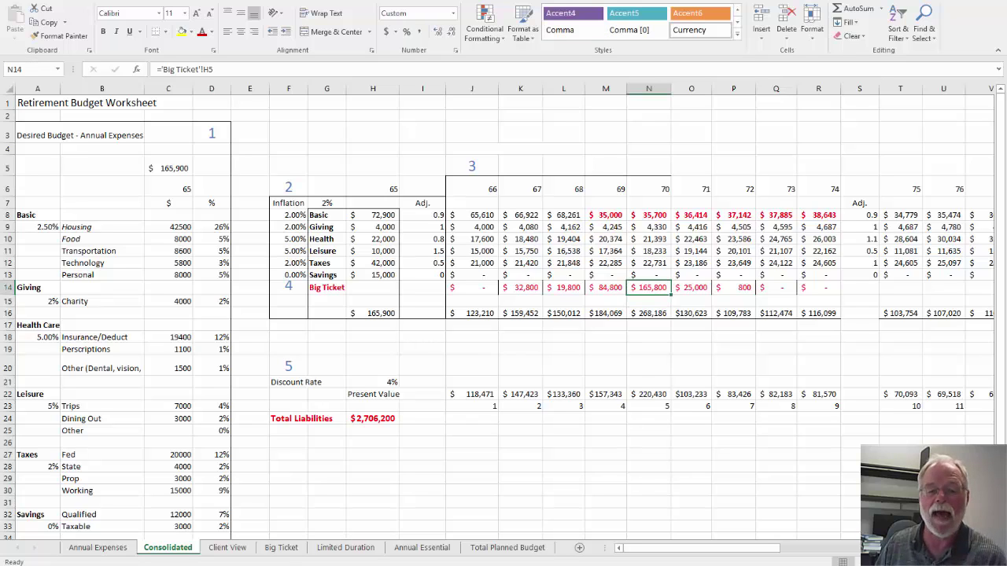